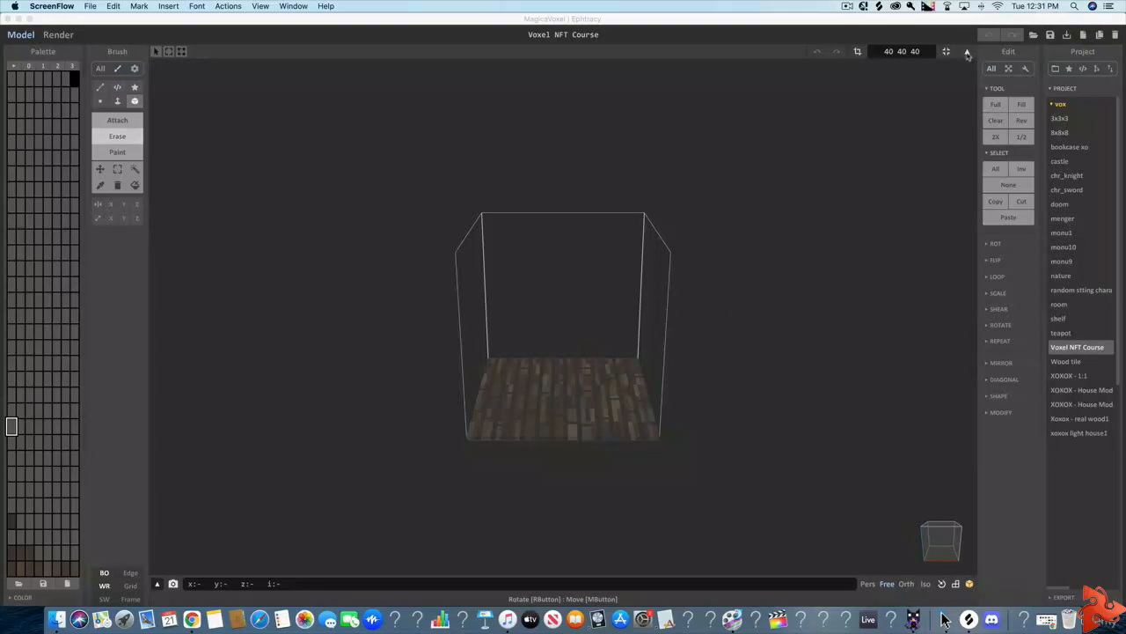
- Add a new empty object in the world view and move it along the X axis clear of the wood floor object
click(967, 54)
click(968, 55)
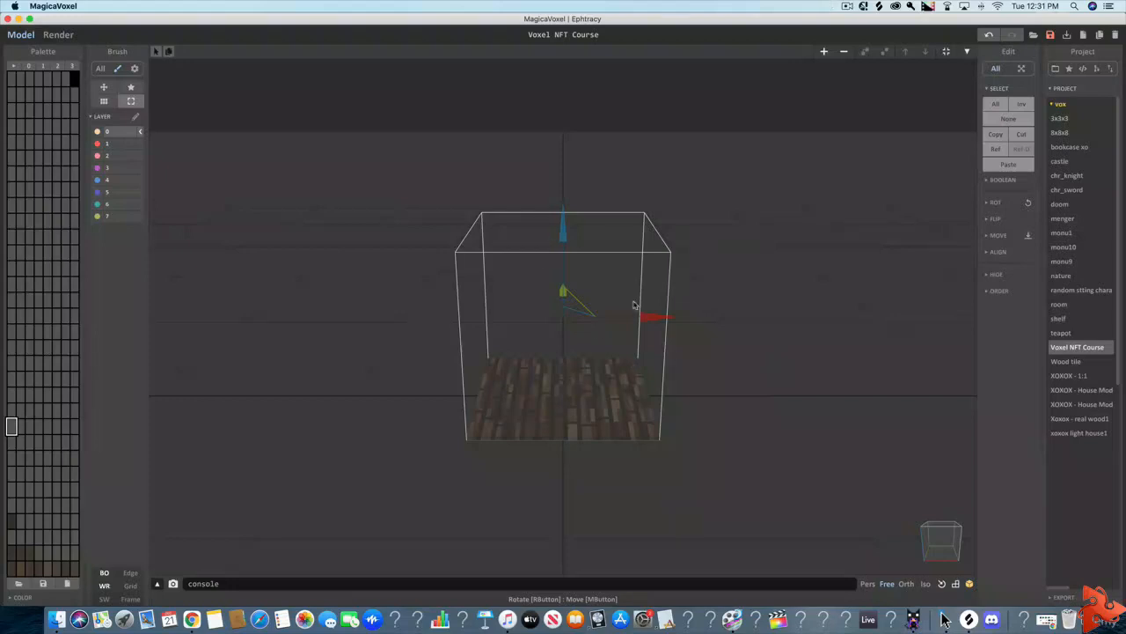
click(824, 51)
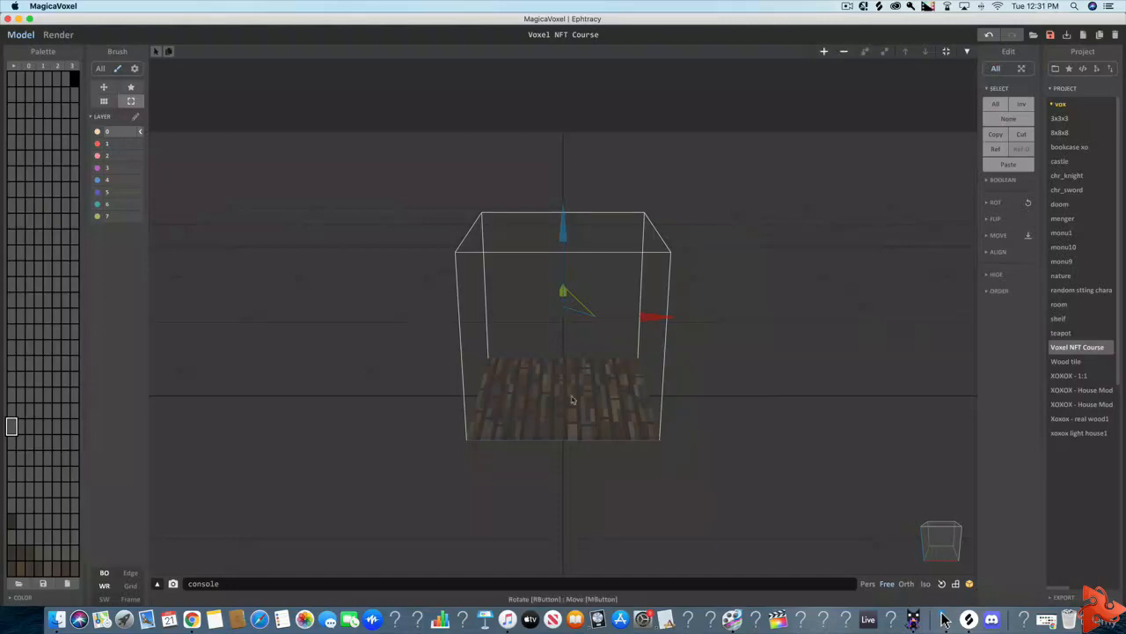
drag(654, 318, 957, 316)
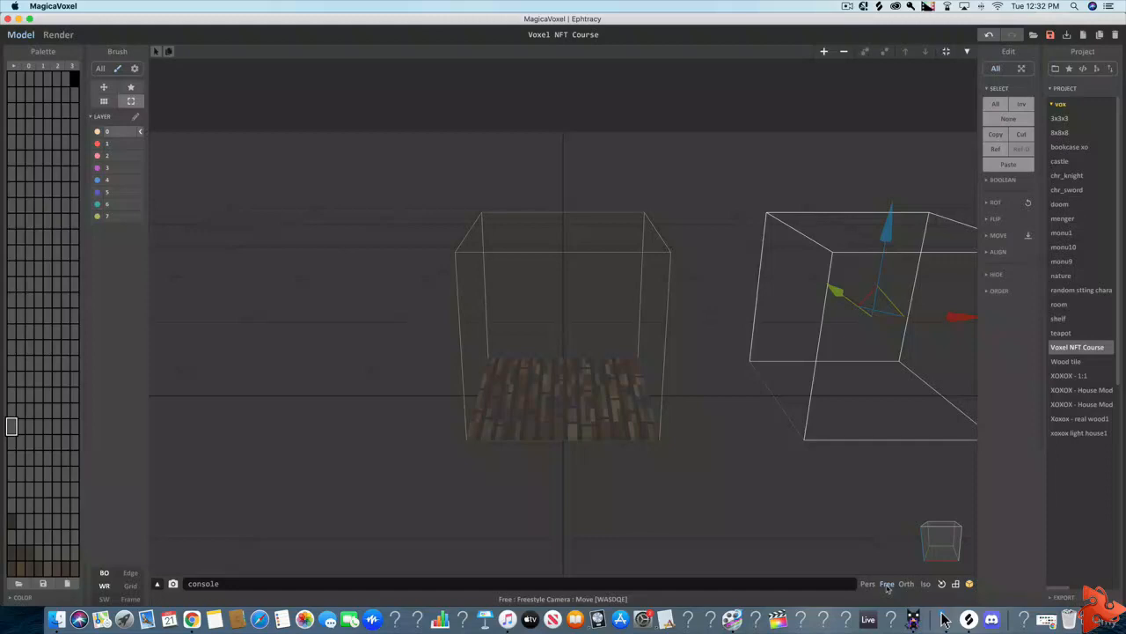
- Navigate the scene with the freestyle camera to examine the new empty object beside the wood floor
key(d)
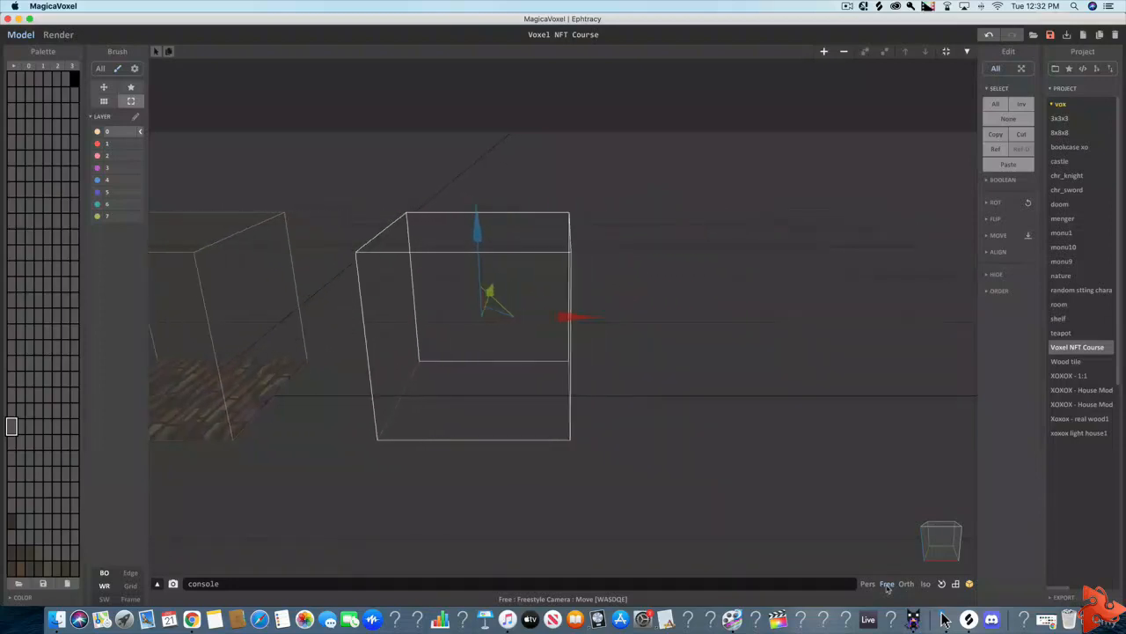
key(a)
key(s)
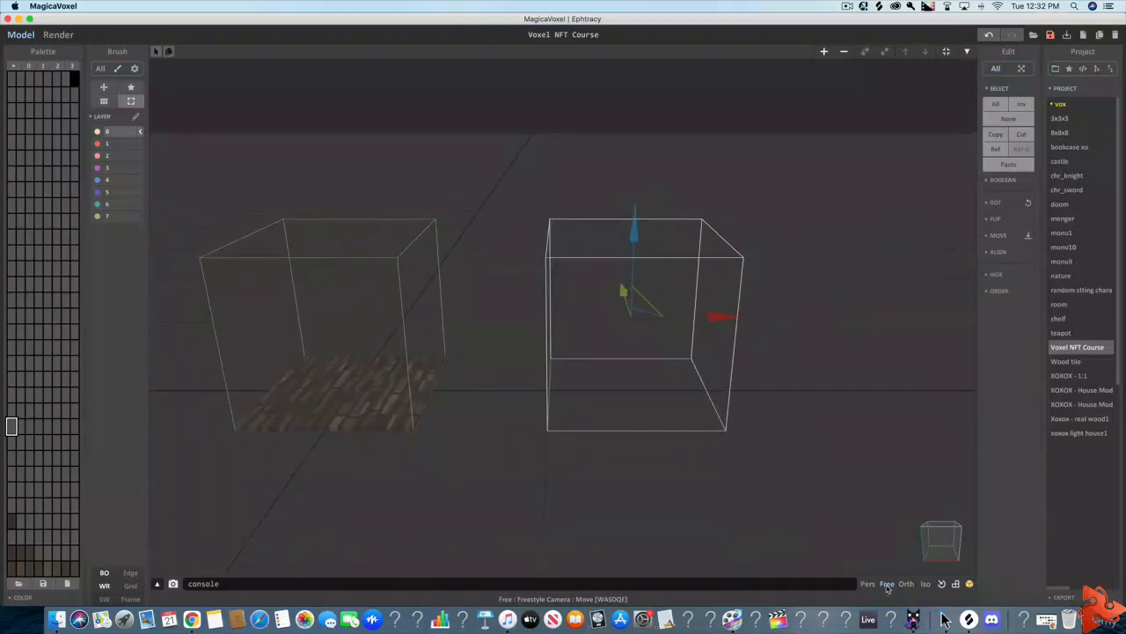
key(w)
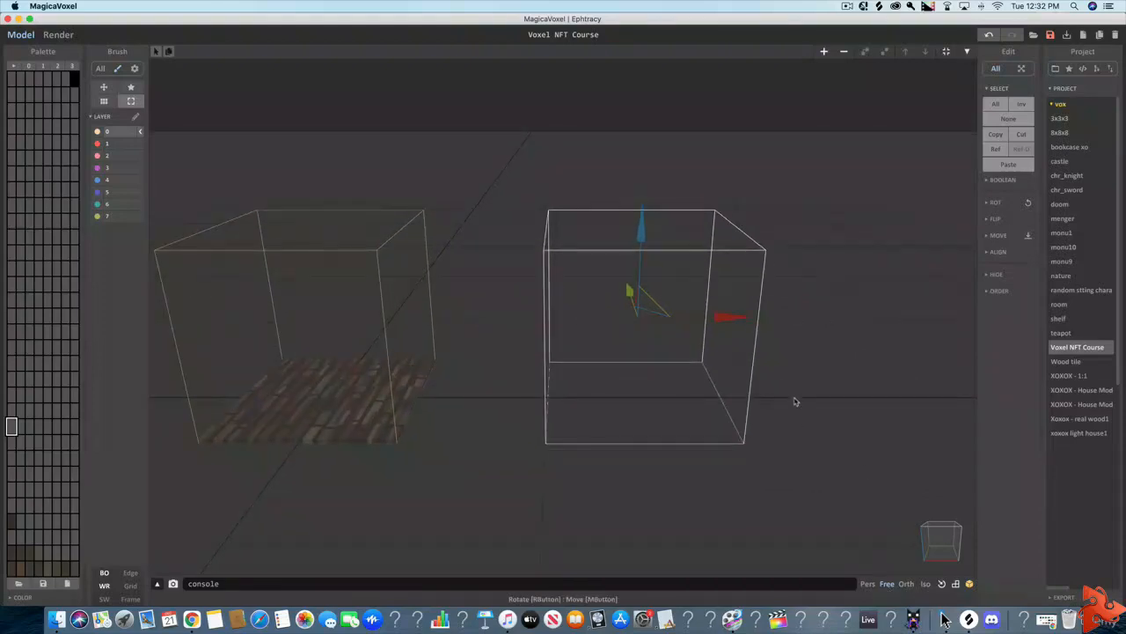
key(d)
right_drag(835, 393, 714, 384)
key(d)
key(d)
key(s)
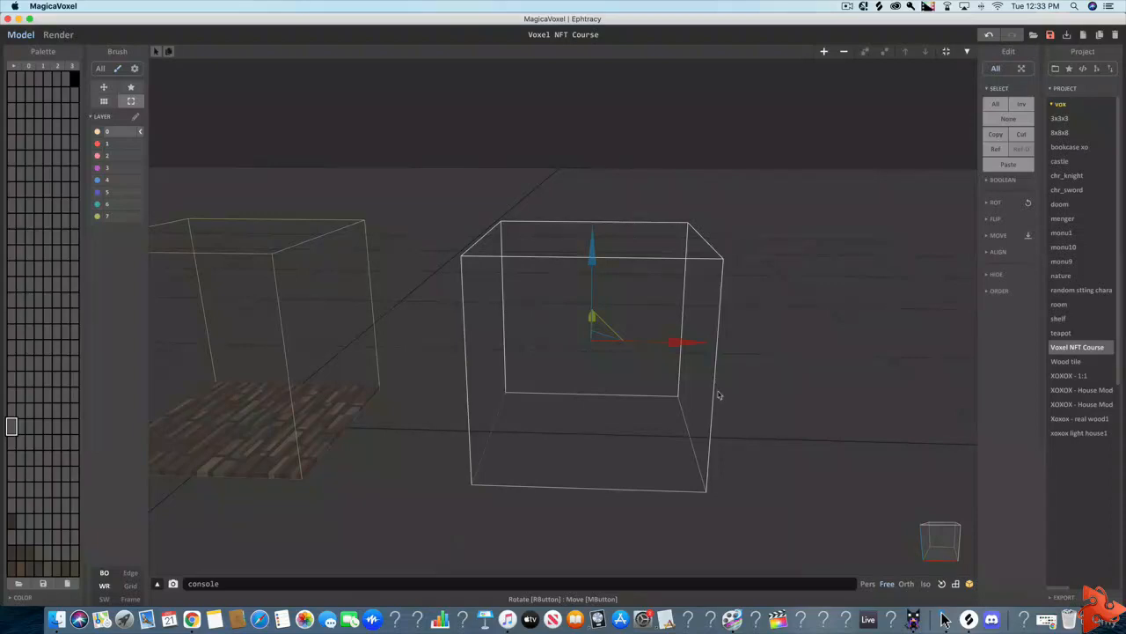
mouse_move(785, 372)
right_down()
mouse_move(663, 355)
mouse_move(584, 361)
mouse_move(772, 360)
mouse_move(865, 375)
mouse_move(717, 361)
mouse_move(814, 368)
mouse_move(818, 392)
mouse_move(871, 374)
mouse_move(777, 365)
mouse_move(800, 369)
right_up()
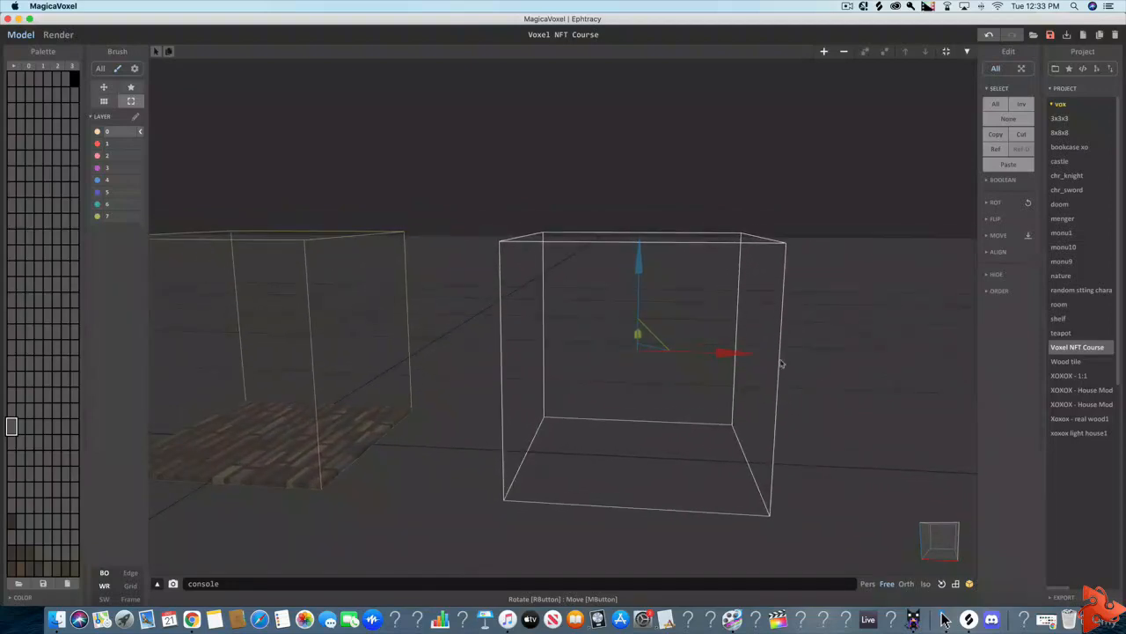
scroll(781, 364, up, 3)
right_drag(647, 356, 640, 357)
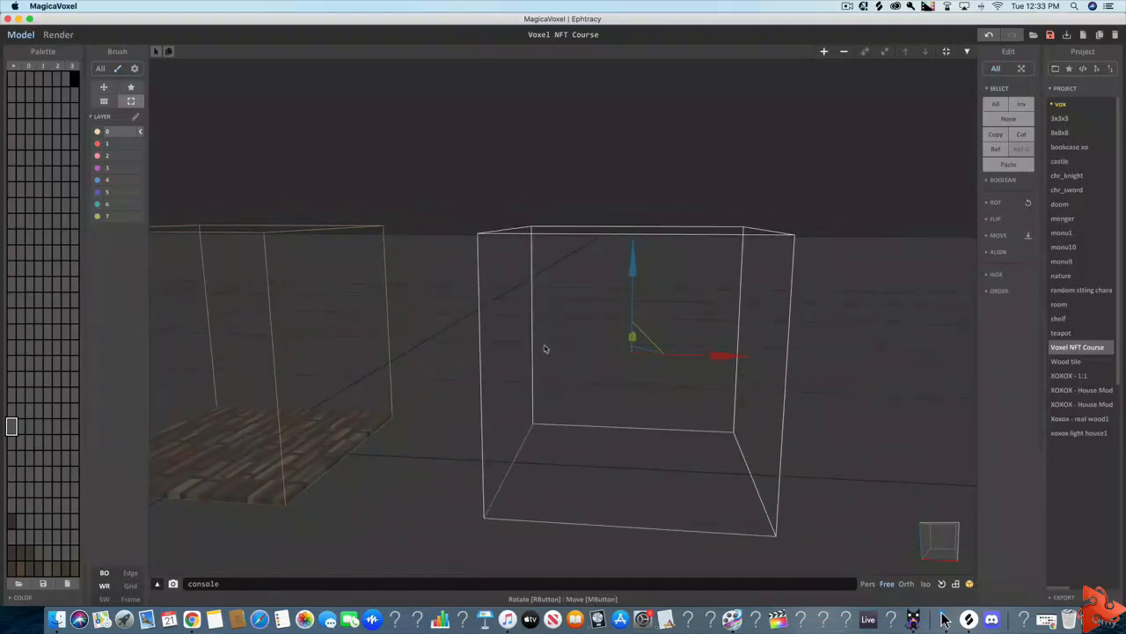
right_drag(780, 355, 822, 360)
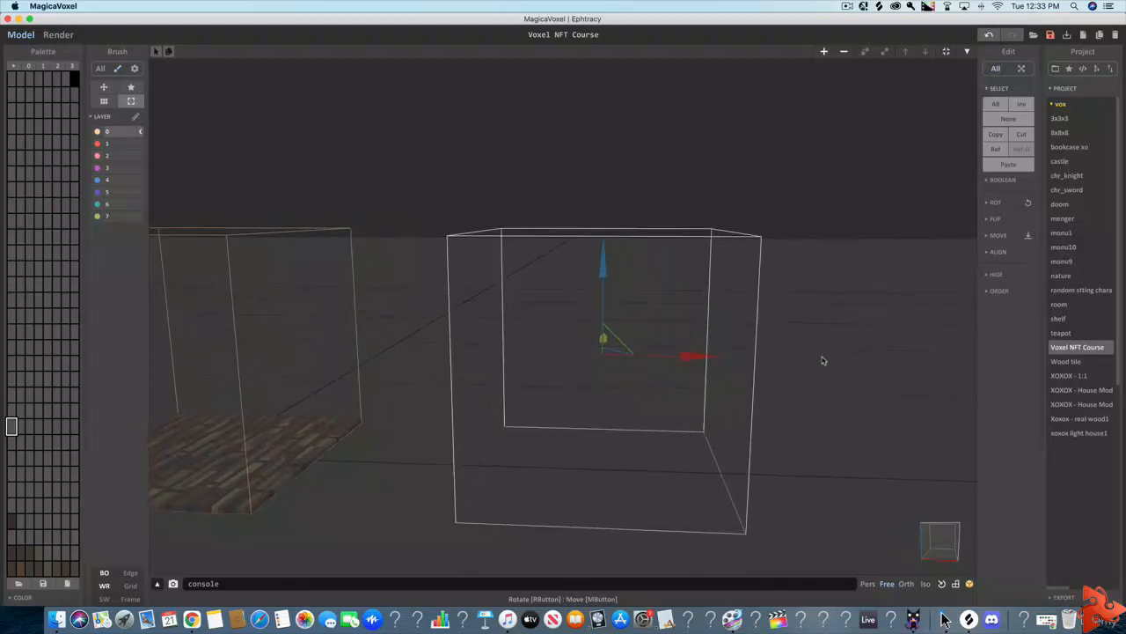
- Open the new empty object for voxel editing and activate the Face brush
click(968, 53)
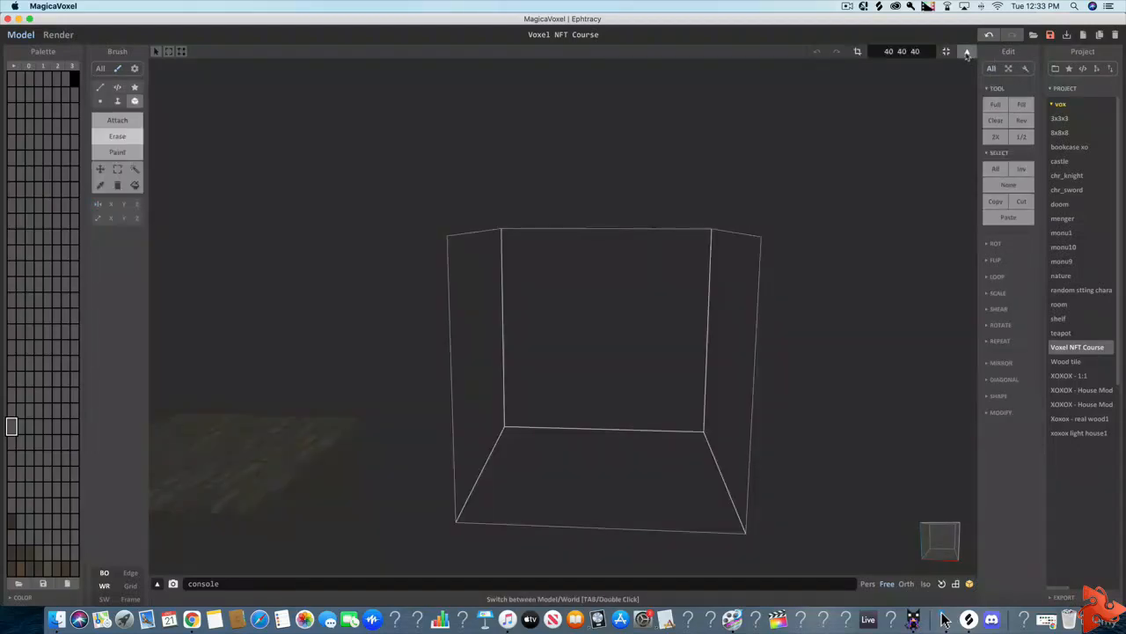
click(116, 102)
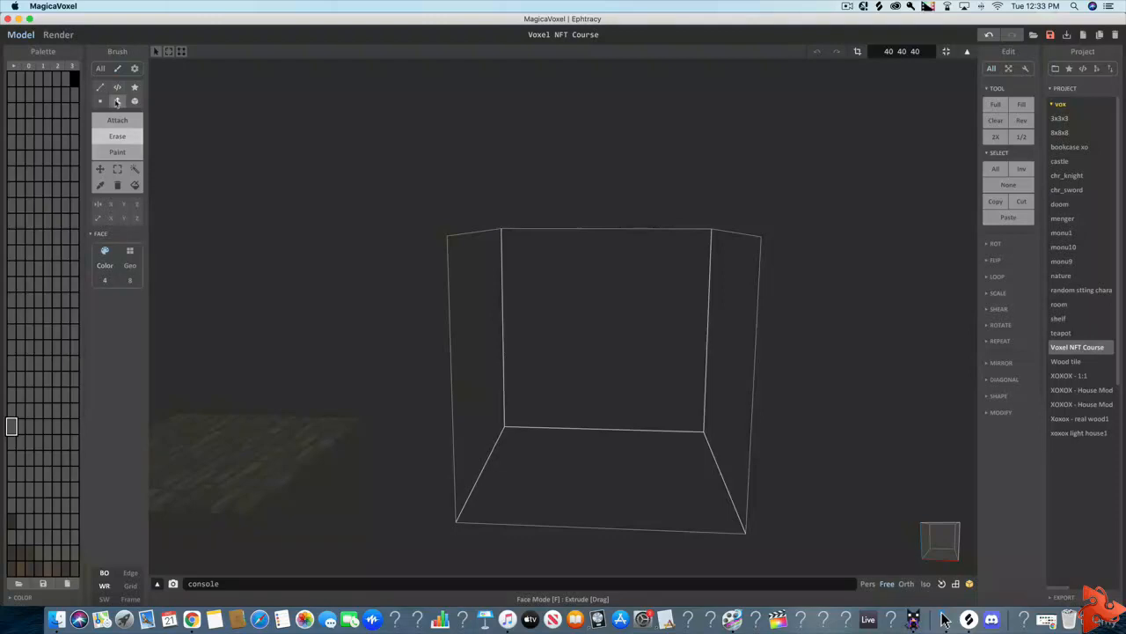
right_drag(217, 191, 233, 197)
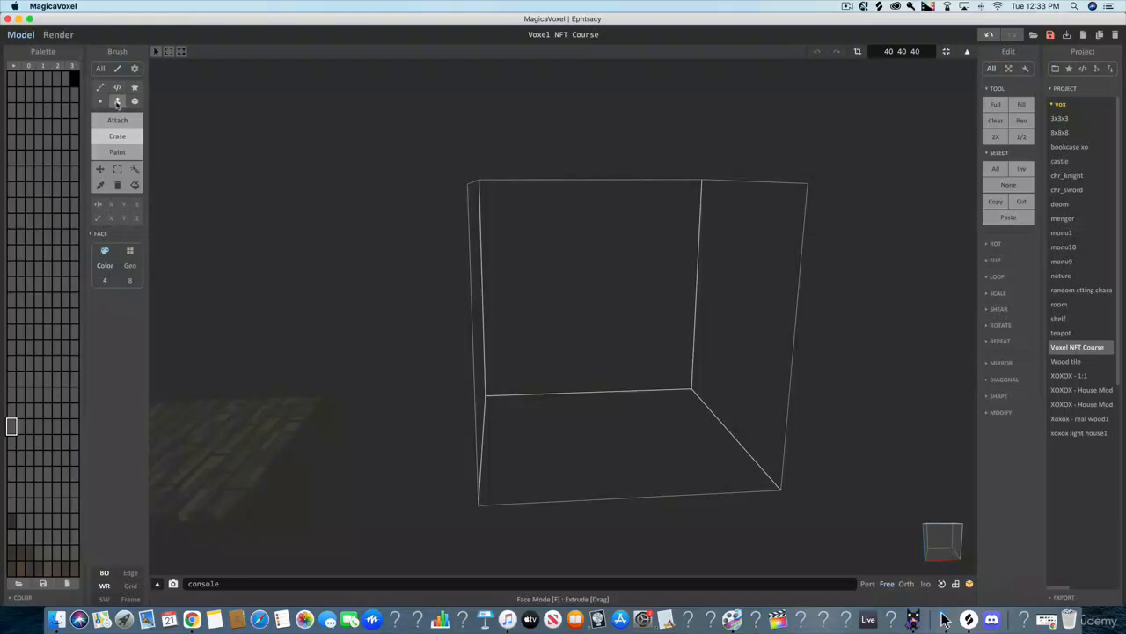
- Try attaching several voxel layers across the object's back face with the Face brush to build a thick wall
click(121, 123)
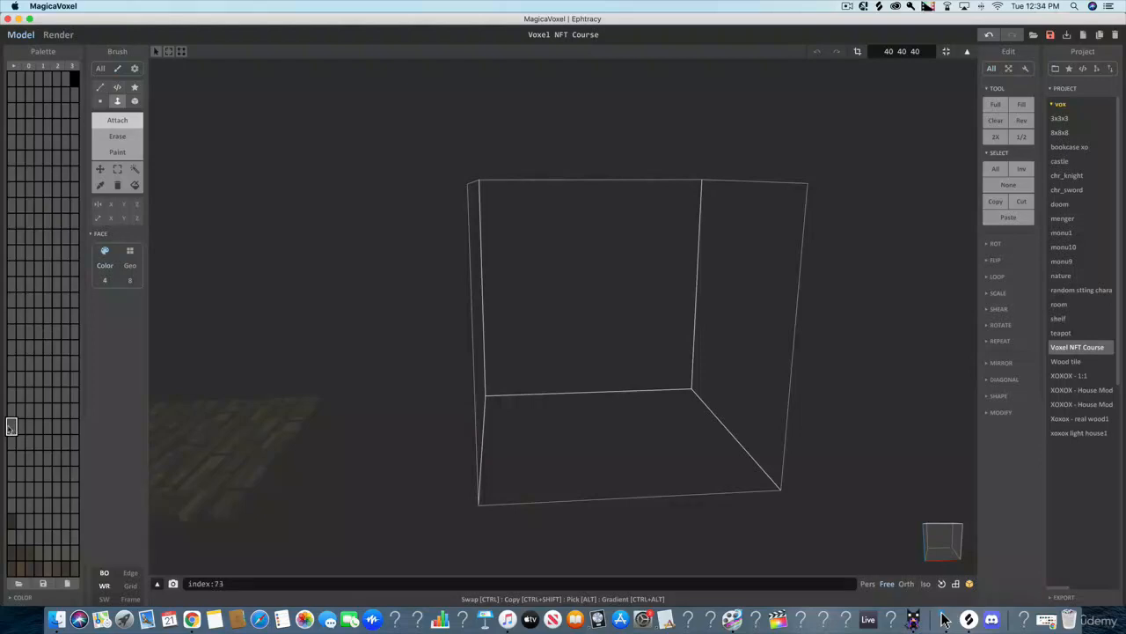
click(583, 267)
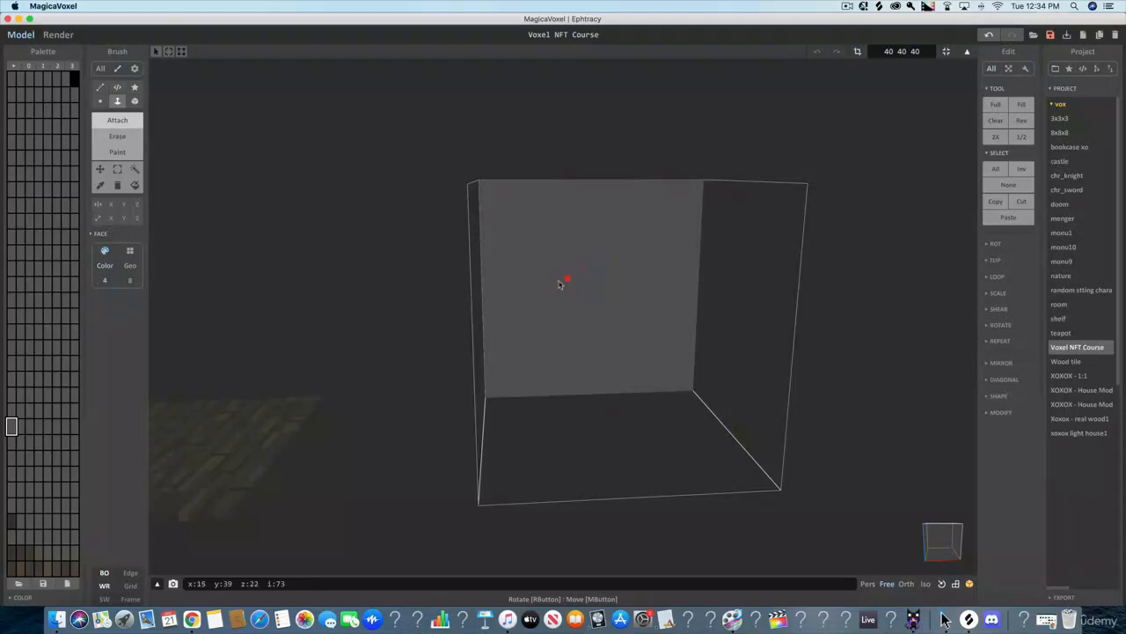
right_drag(566, 281, 482, 282)
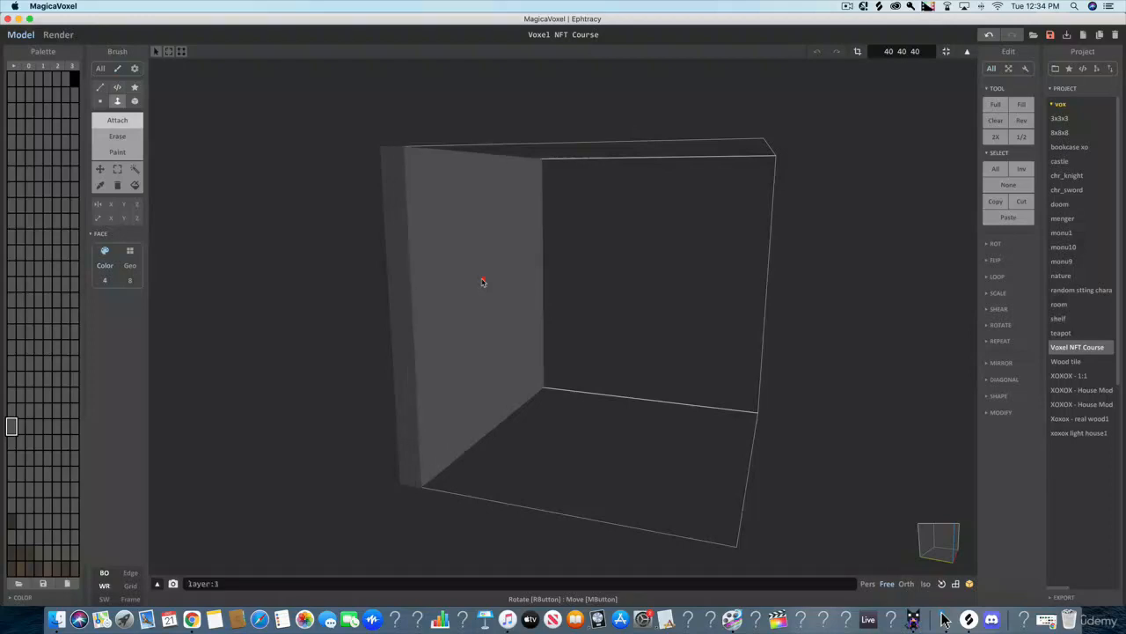
click(483, 281)
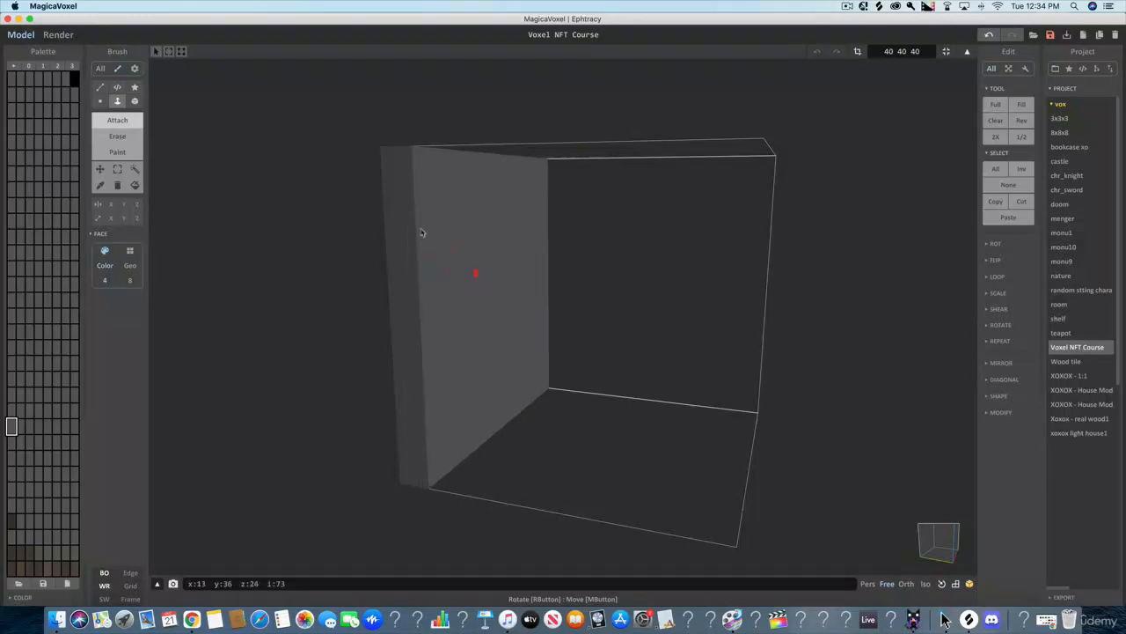
- Erase the attached wall layers one by one with the Face brush until the object is empty
click(114, 138)
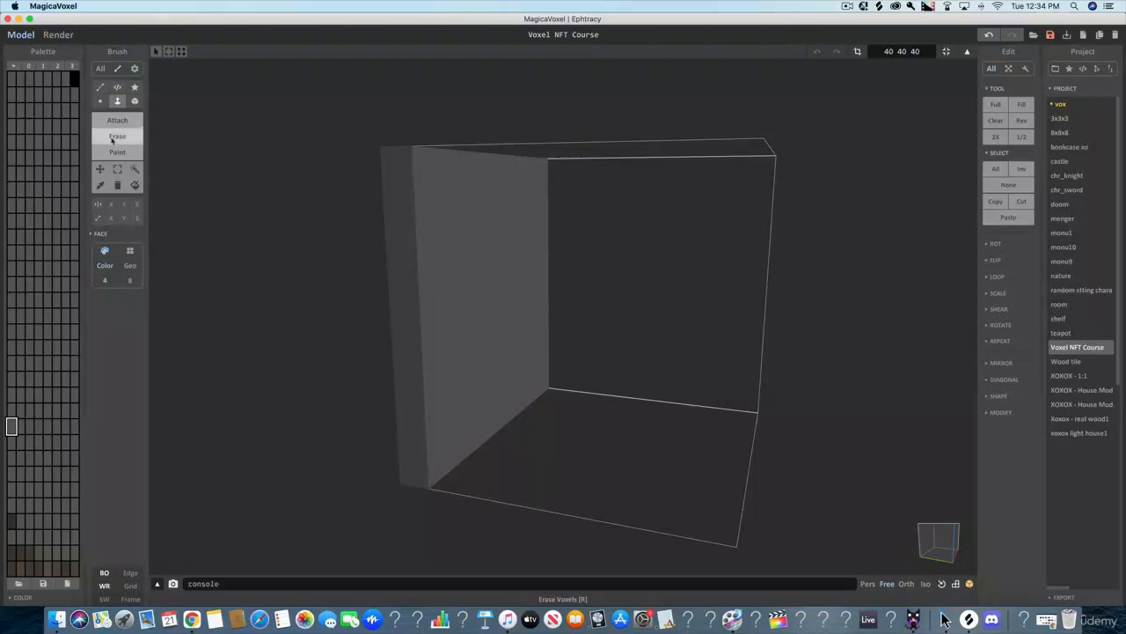
click(468, 255)
click(468, 255)
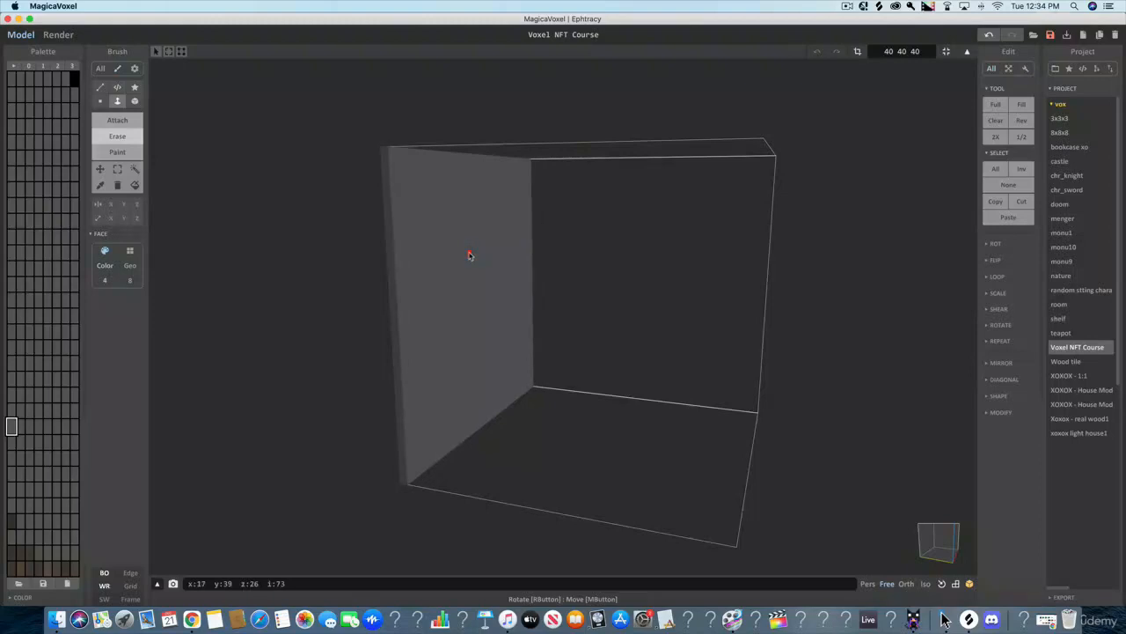
click(468, 255)
right_drag(468, 256, 669, 345)
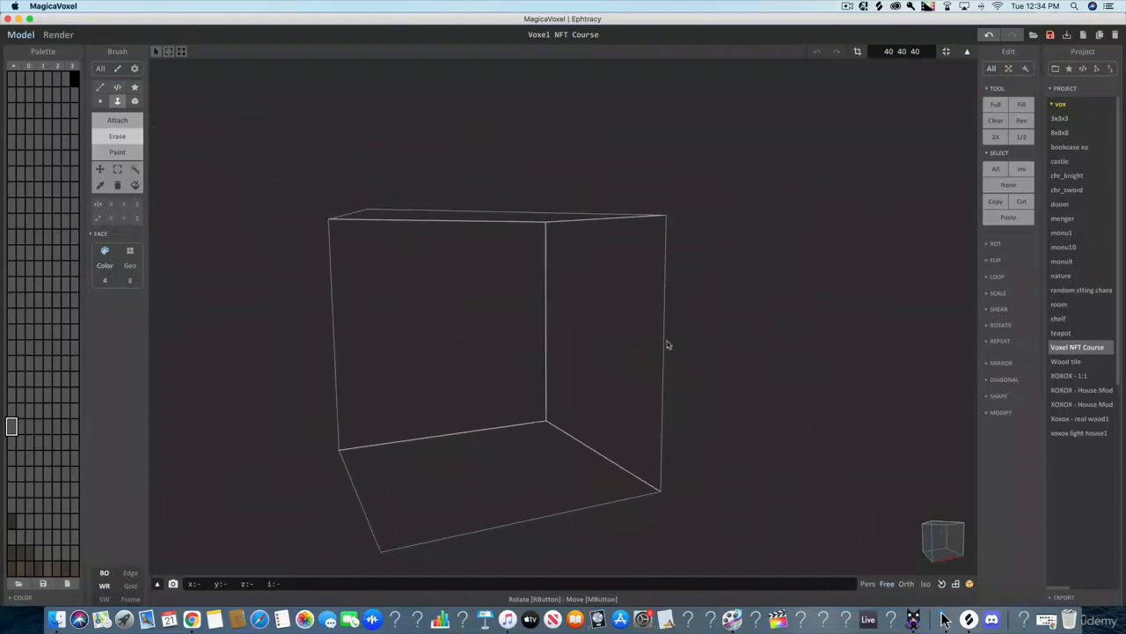
- Attach three voxel layers over the object's back face with the Face brush to form a wall
click(114, 121)
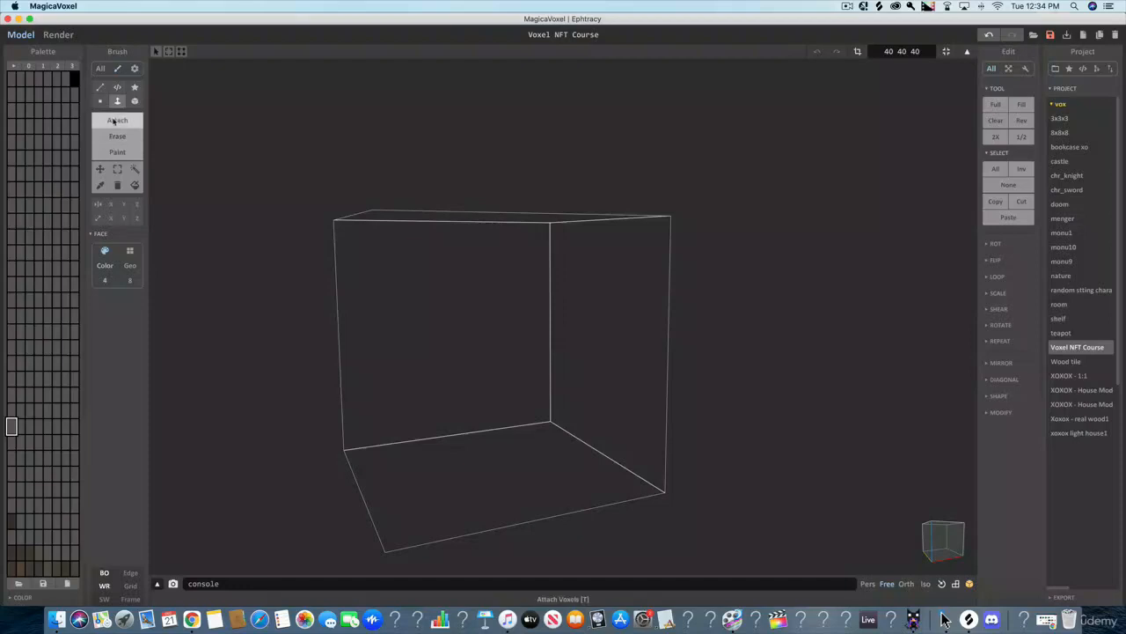
click(397, 290)
click(405, 290)
click(405, 289)
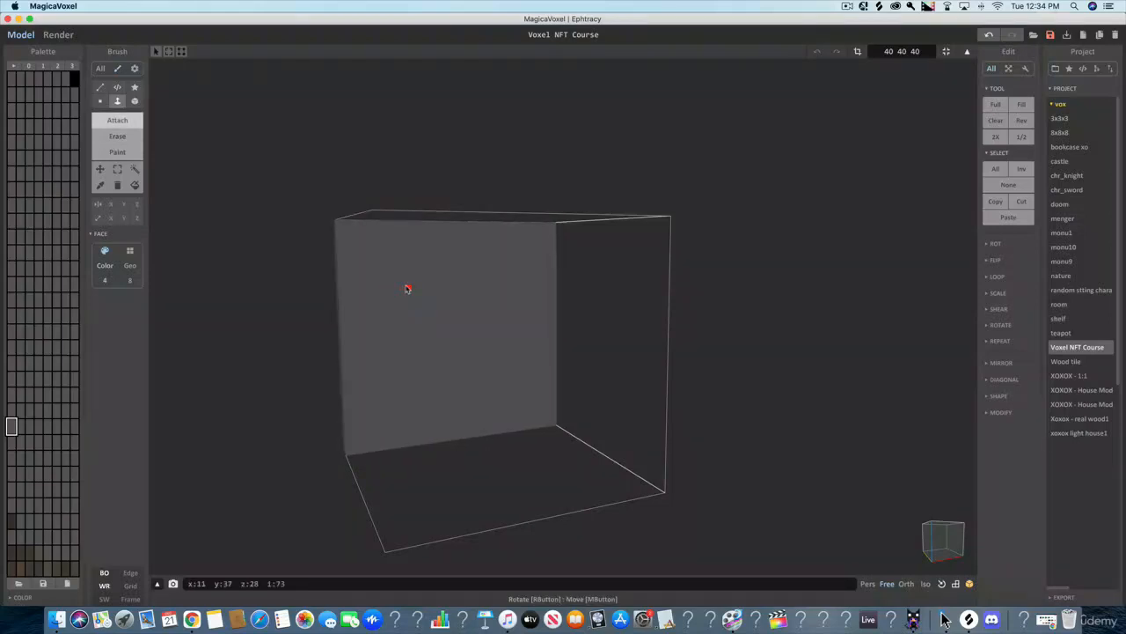
right_drag(408, 288, 214, 137)
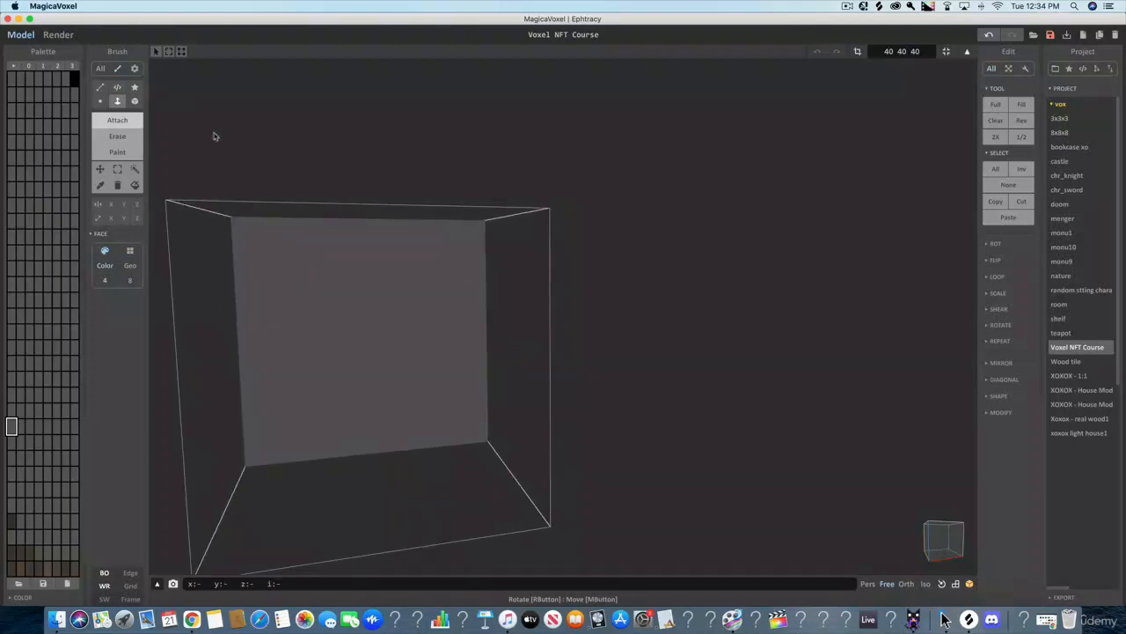
- Erase a vertical groove one voxel deep near the wall's left edge with the Box brush, from the floor to just below the top
click(117, 136)
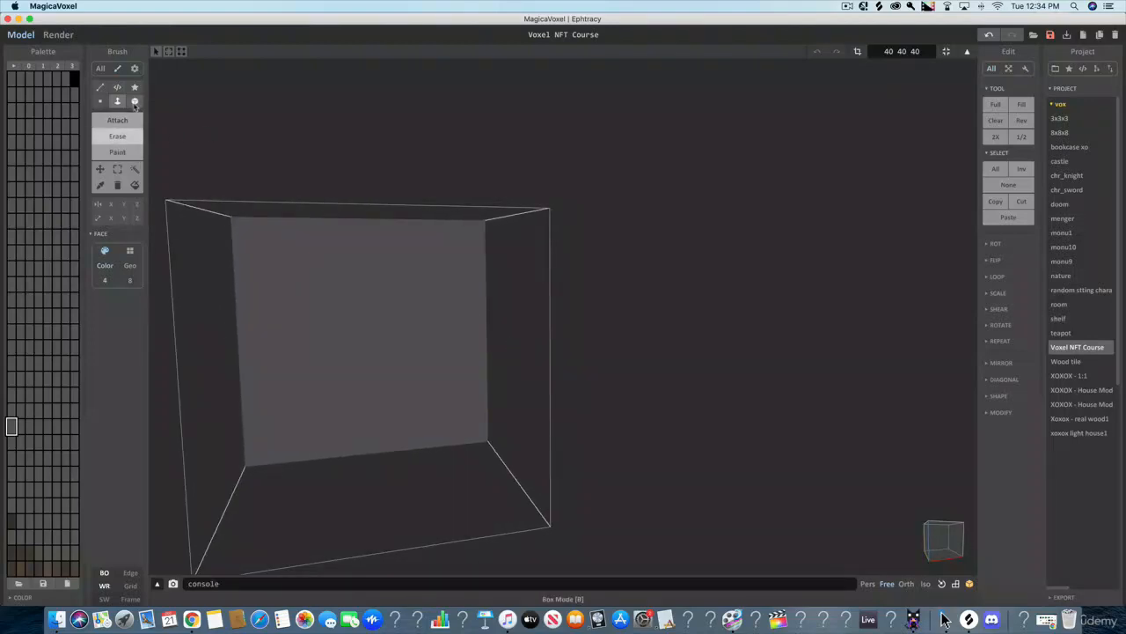
click(135, 102)
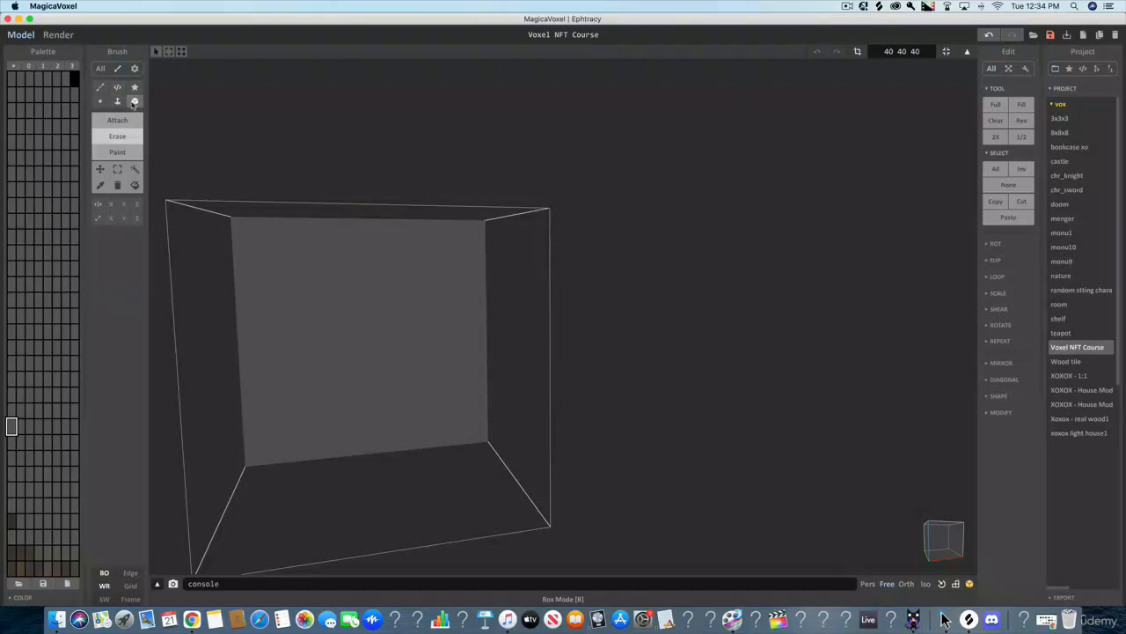
mouse_move(510, 289)
right_down()
mouse_move(529, 299)
mouse_move(447, 331)
right_up()
scroll(445, 331, up, 3)
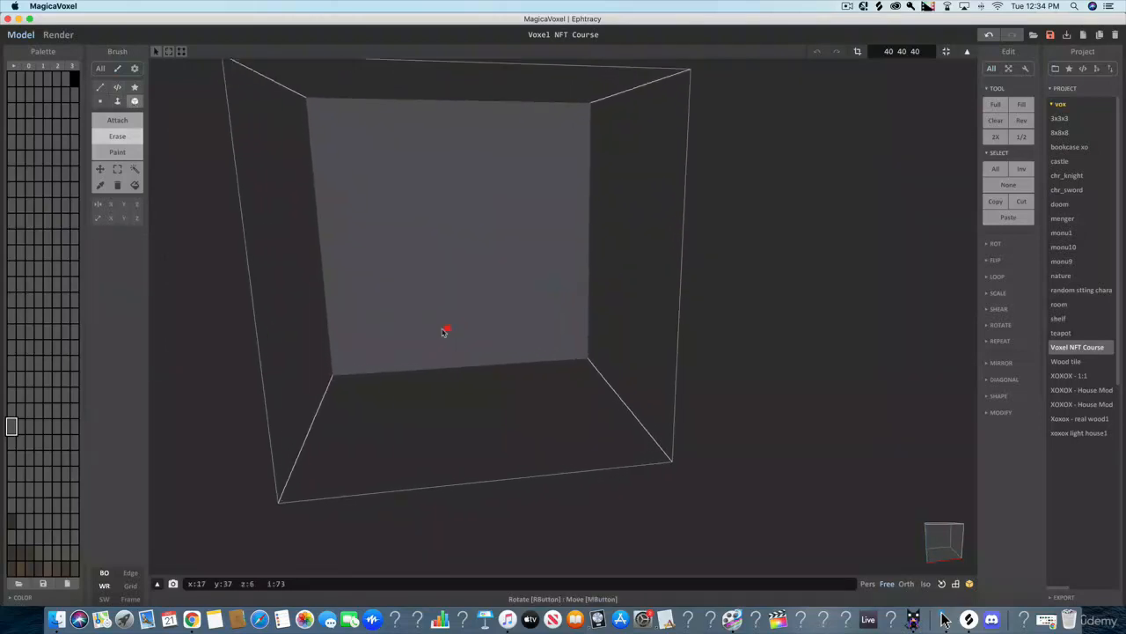
right_drag(415, 367, 409, 364)
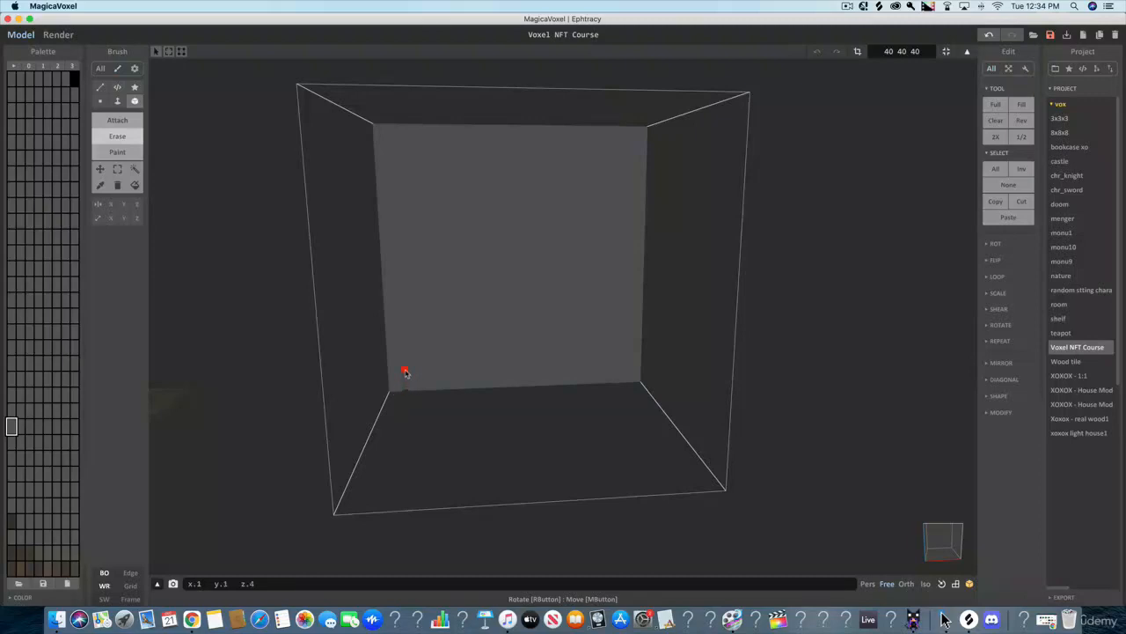
drag(405, 372, 406, 316)
mouse_move(402, 300)
mouse_down()
mouse_move(395, 160)
mouse_move(408, 160)
mouse_up()
scroll(414, 161, down, 1)
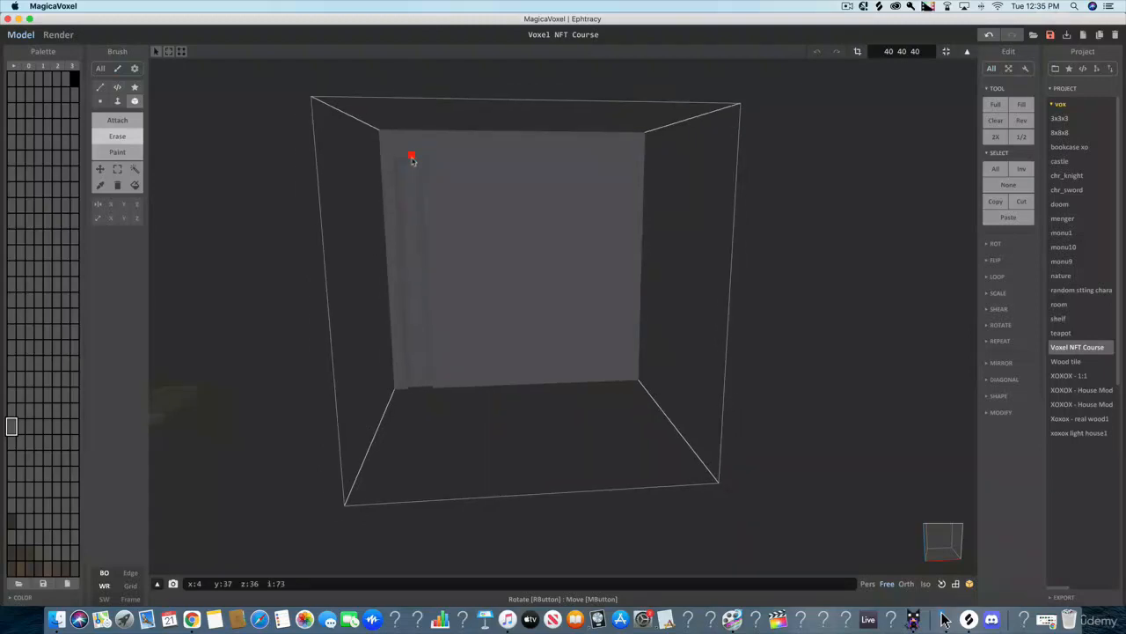
- Erase four more evenly spaced vertical grooves across the wall to the right of the first, at the same height
scroll(412, 160, up, 1)
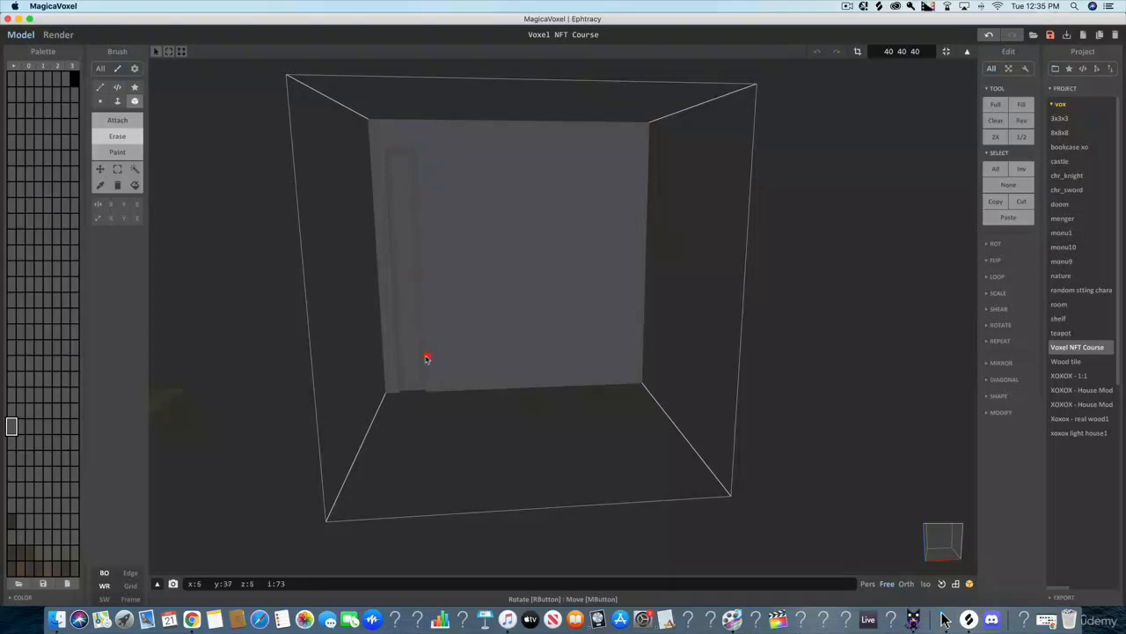
mouse_move(431, 392)
mouse_down()
mouse_move(443, 382)
mouse_move(431, 178)
mouse_up()
mouse_move(476, 390)
mouse_down()
mouse_move(476, 149)
mouse_move(498, 152)
mouse_up()
mouse_move(519, 388)
mouse_down()
mouse_move(515, 146)
mouse_move(540, 159)
mouse_up()
mouse_move(558, 385)
mouse_down()
mouse_move(558, 131)
mouse_move(558, 154)
mouse_move(580, 155)
mouse_up()
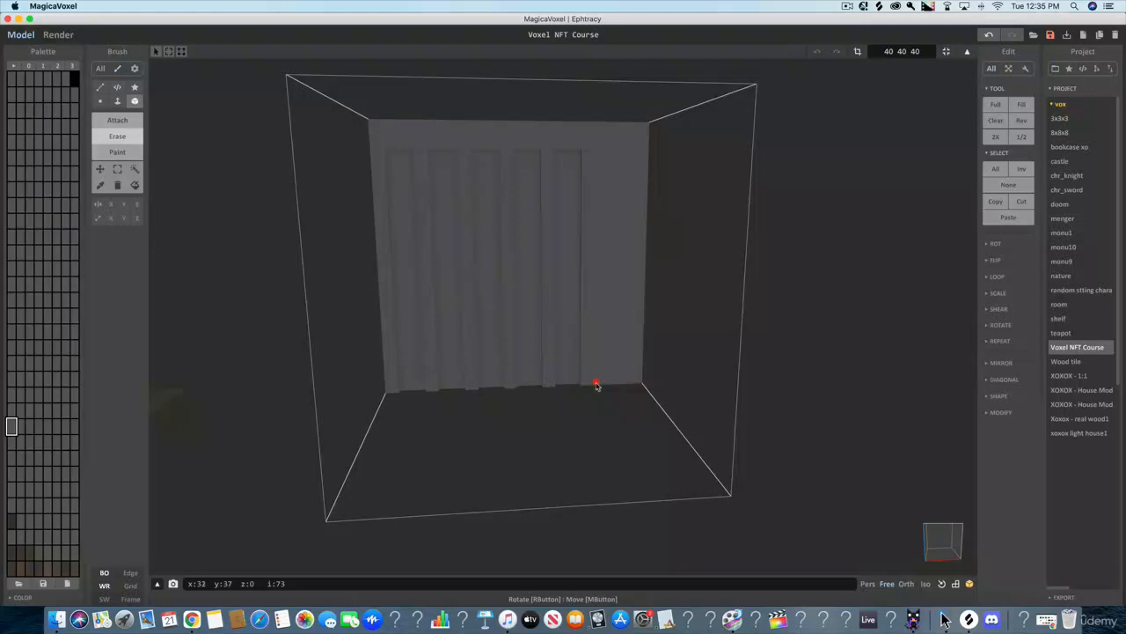
- Erase the last wide groove and a narrow one at the wall's right end, and switch to the Face brush
mouse_move(597, 384)
mouse_down()
mouse_move(593, 164)
mouse_move(606, 157)
mouse_up()
click(612, 151)
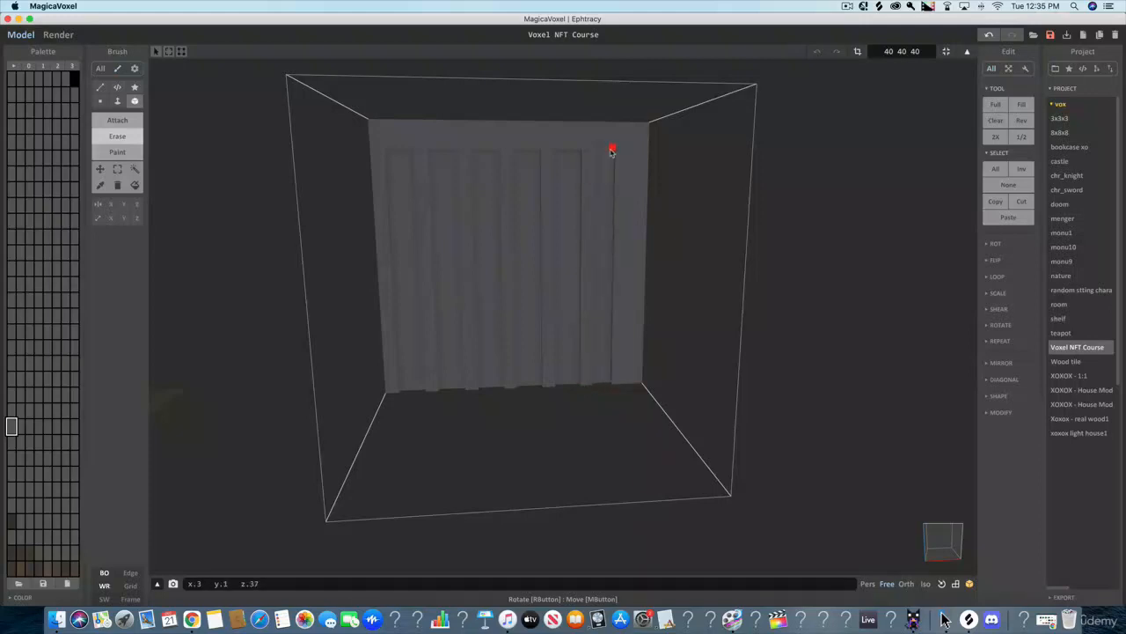
click(619, 151)
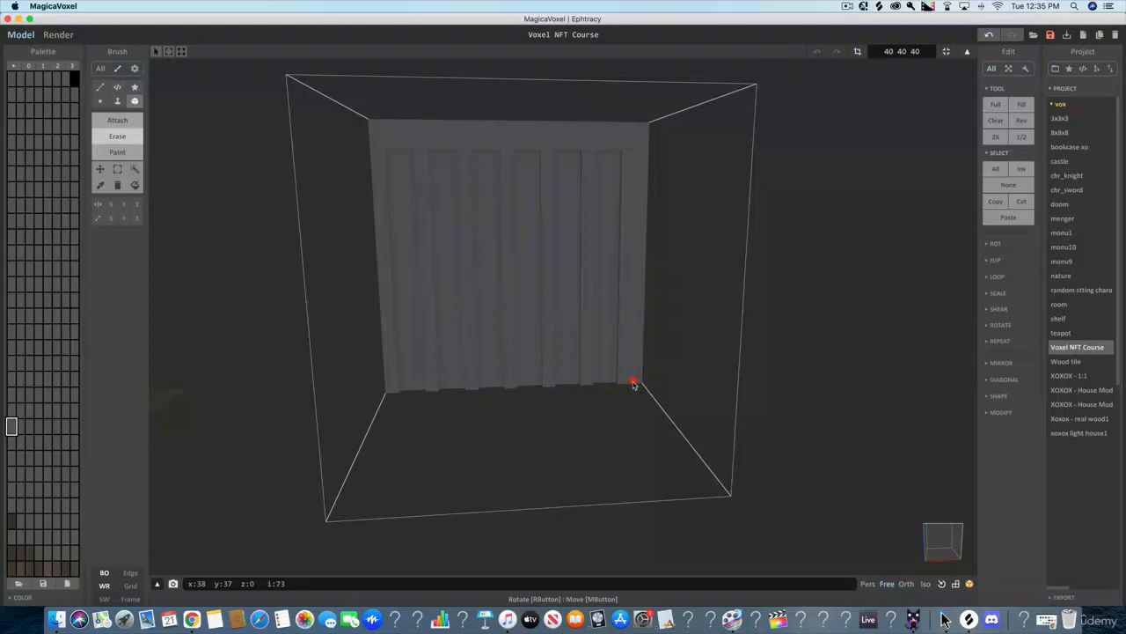
drag(628, 384, 637, 152)
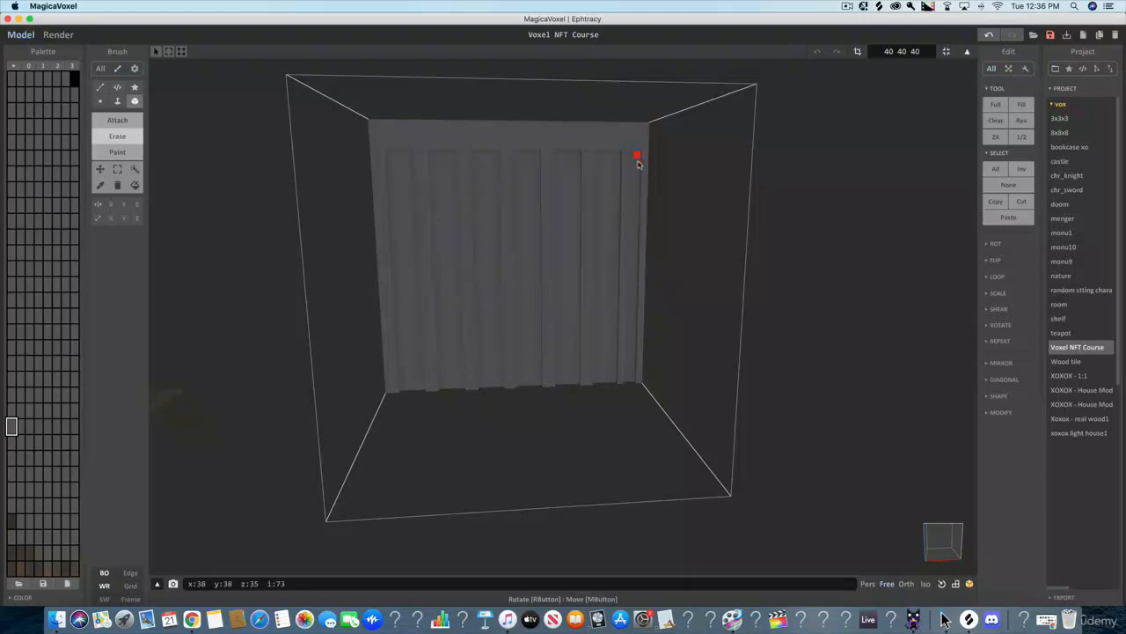
right_drag(638, 156, 732, 308)
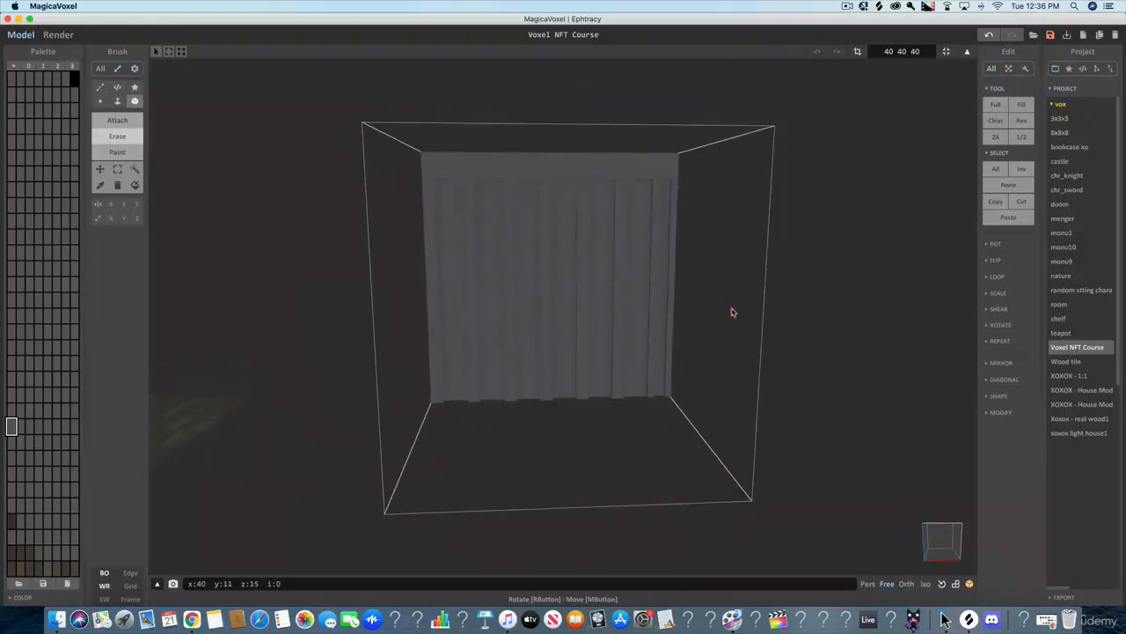
click(118, 103)
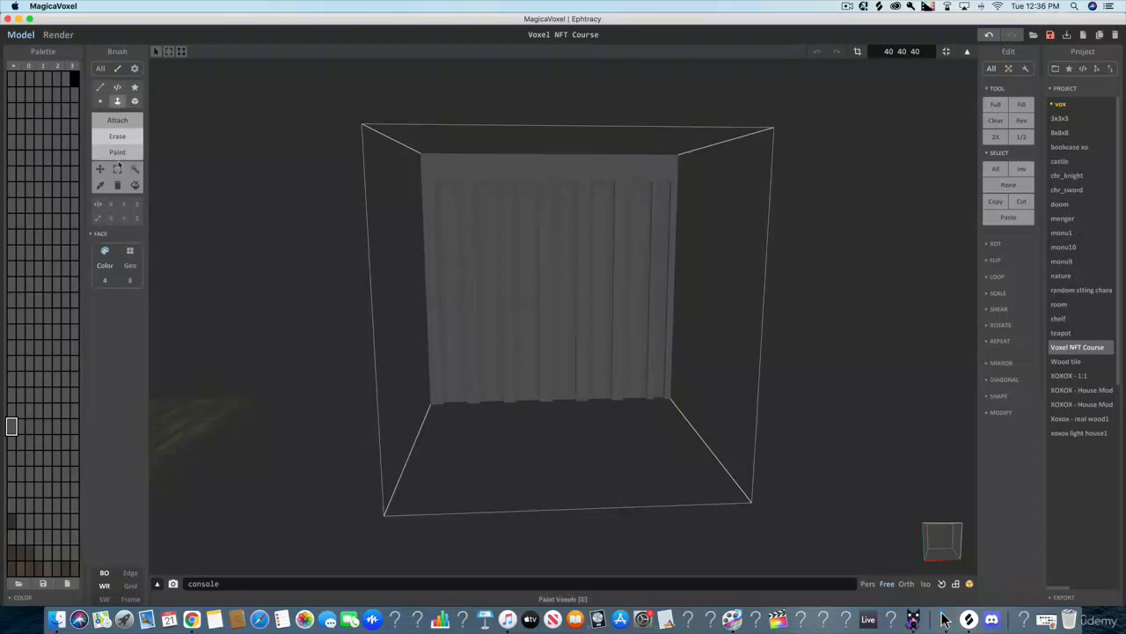
- Erase one further voxel layer from the back of every vertical groove across the wall with the Face brush
click(123, 138)
mouse_move(176, 213)
right_down()
mouse_move(282, 244)
mouse_move(405, 231)
mouse_move(226, 252)
mouse_move(279, 238)
mouse_move(244, 251)
mouse_move(264, 255)
right_up()
right_drag(438, 267, 352, 291)
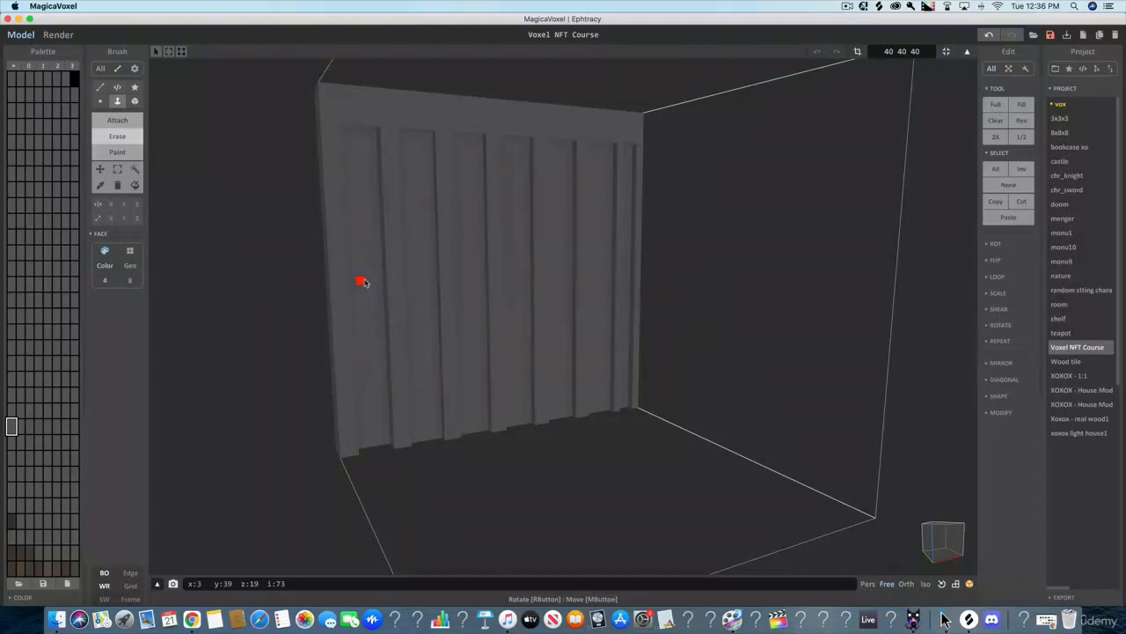
click(356, 165)
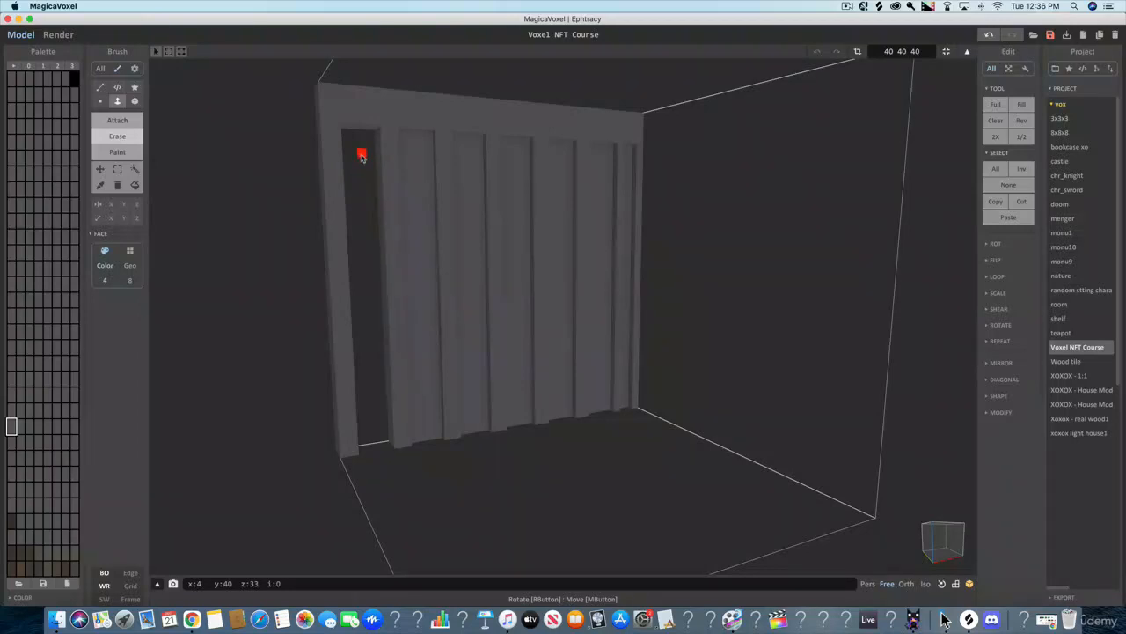
key(super+z)
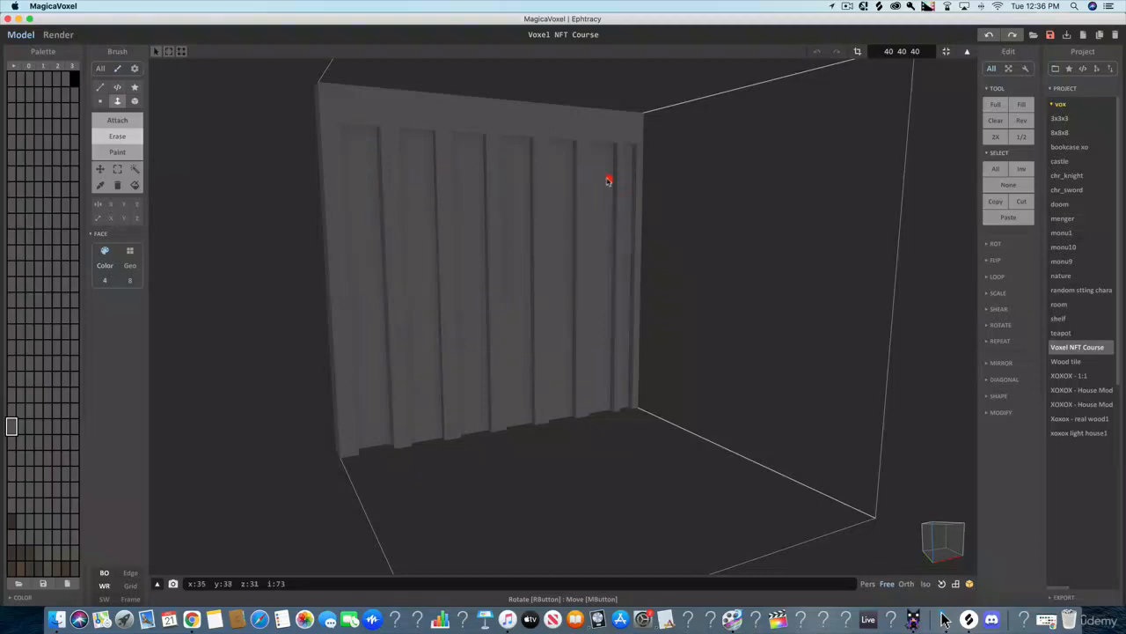
click(415, 181)
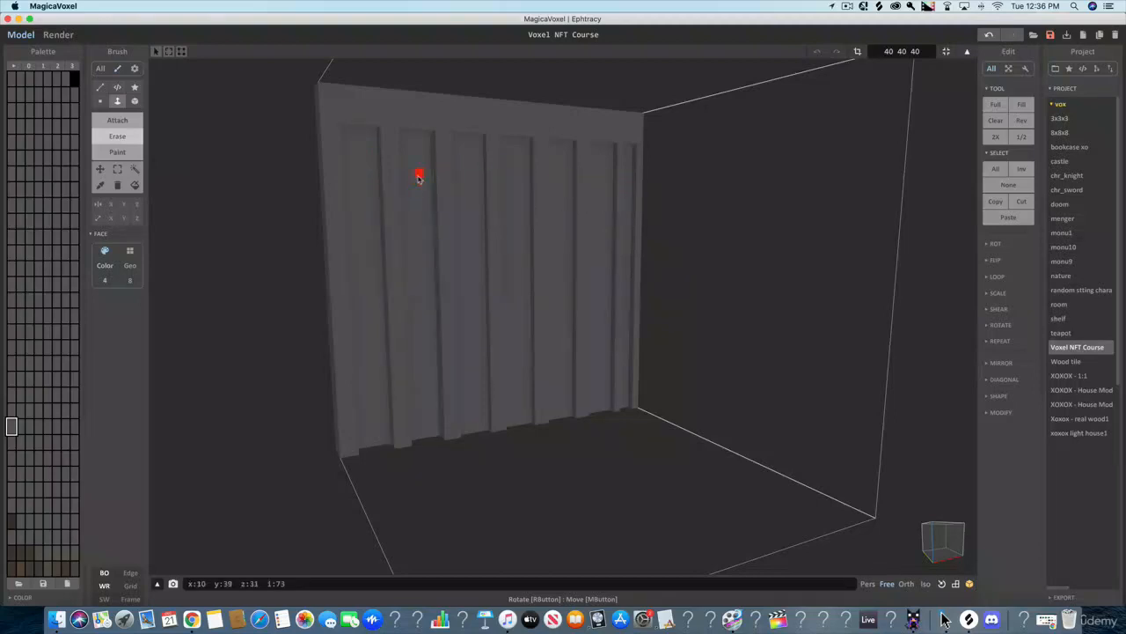
click(475, 182)
click(518, 184)
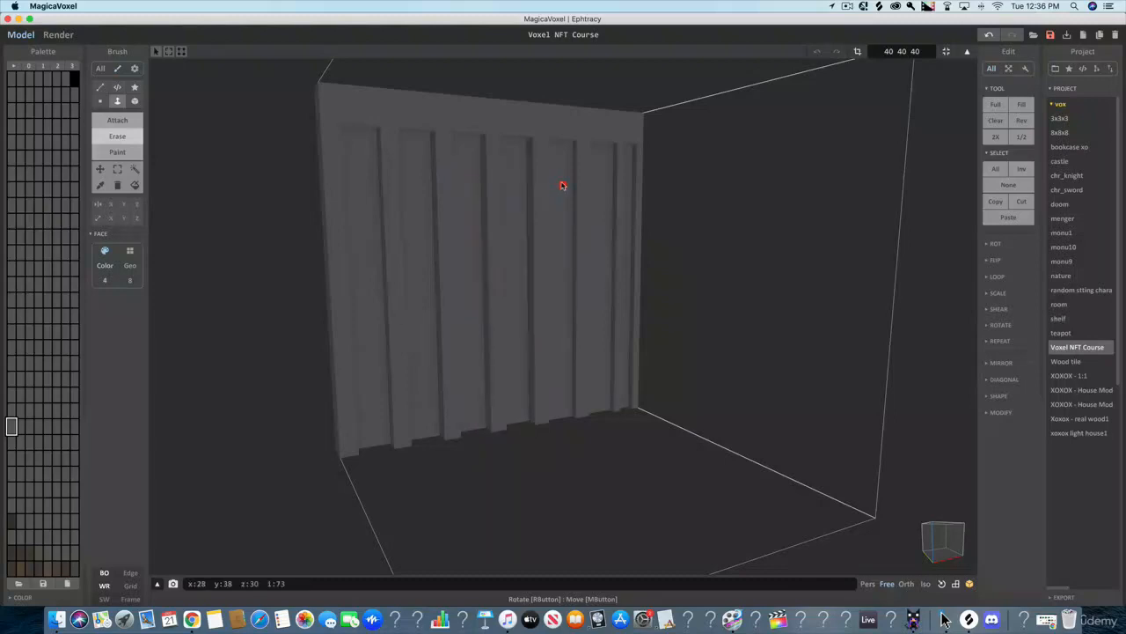
click(562, 185)
click(603, 186)
click(630, 183)
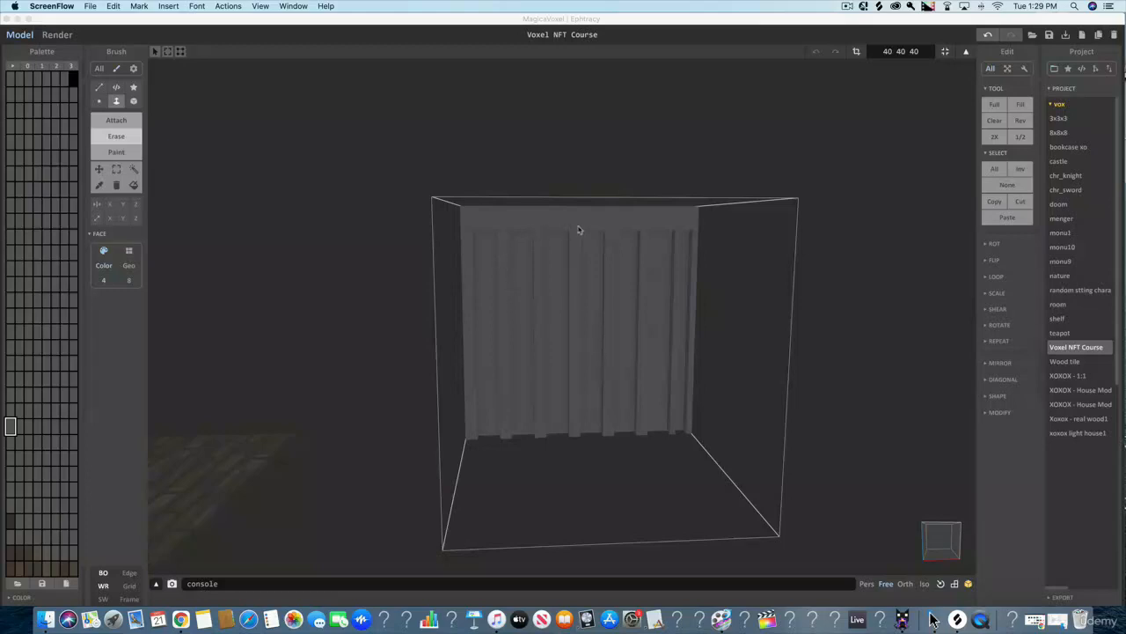
- Recolour the palette swatch beside the wall's grey to a light teal, RGB 110 173 181
click(19, 430)
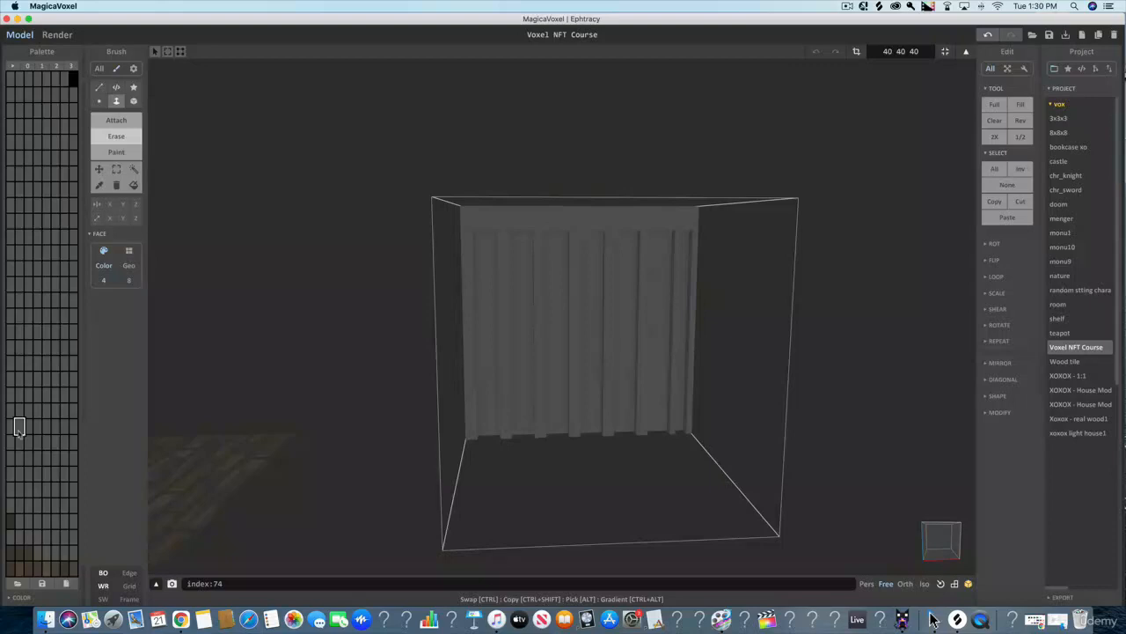
click(10, 596)
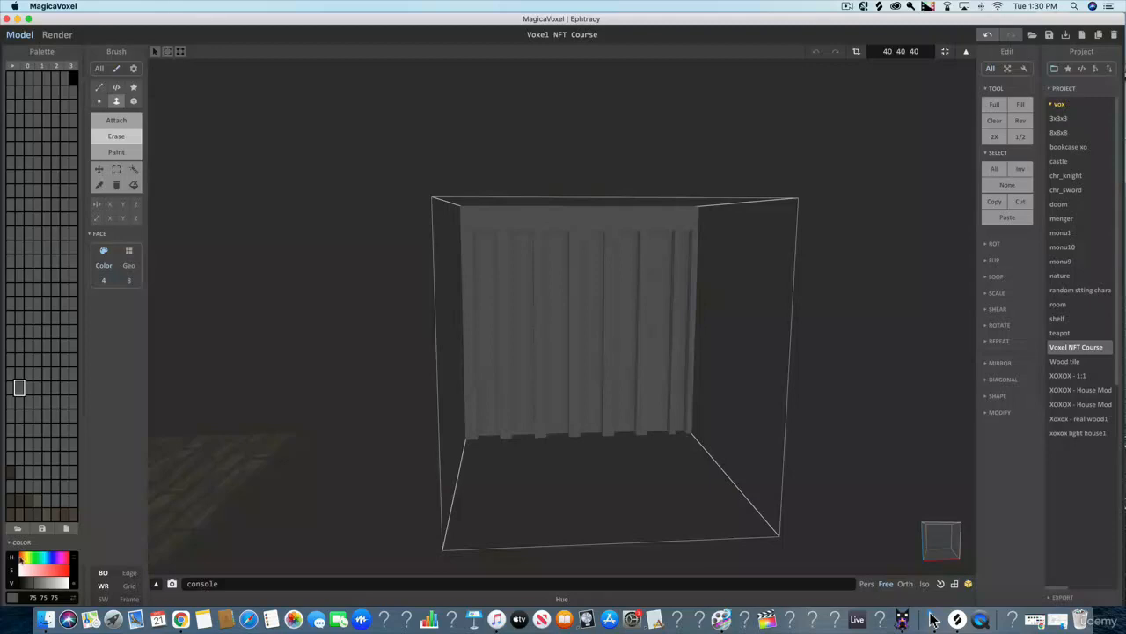
drag(23, 558, 43, 570)
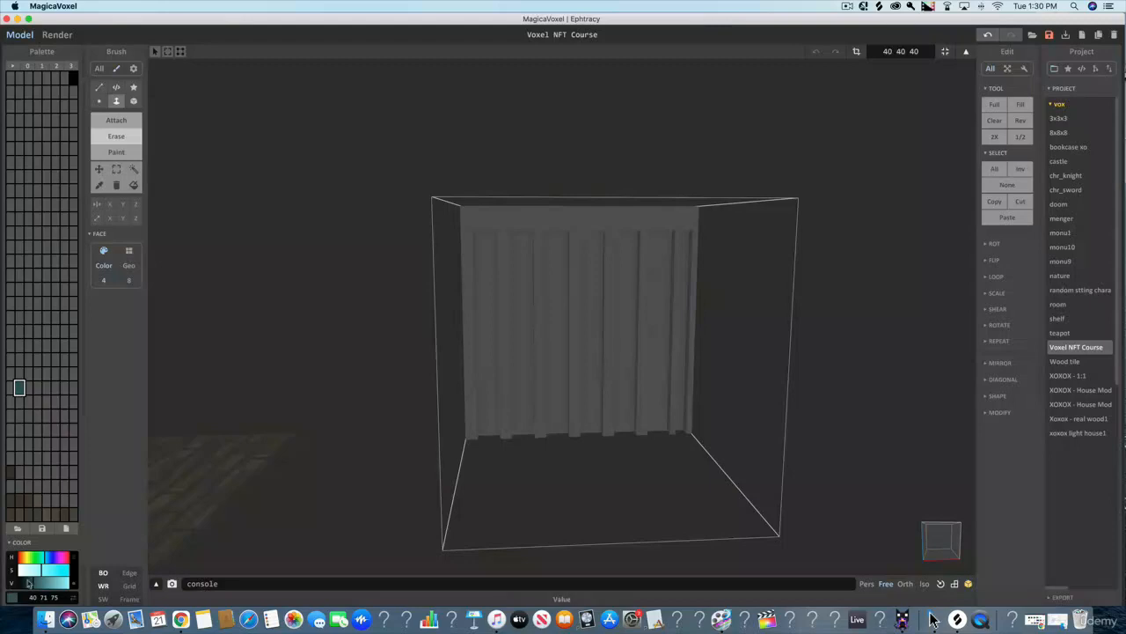
mouse_move(42, 570)
mouse_down()
mouse_move(31, 572)
mouse_move(61, 571)
mouse_move(44, 582)
mouse_move(55, 582)
mouse_move(39, 571)
mouse_up()
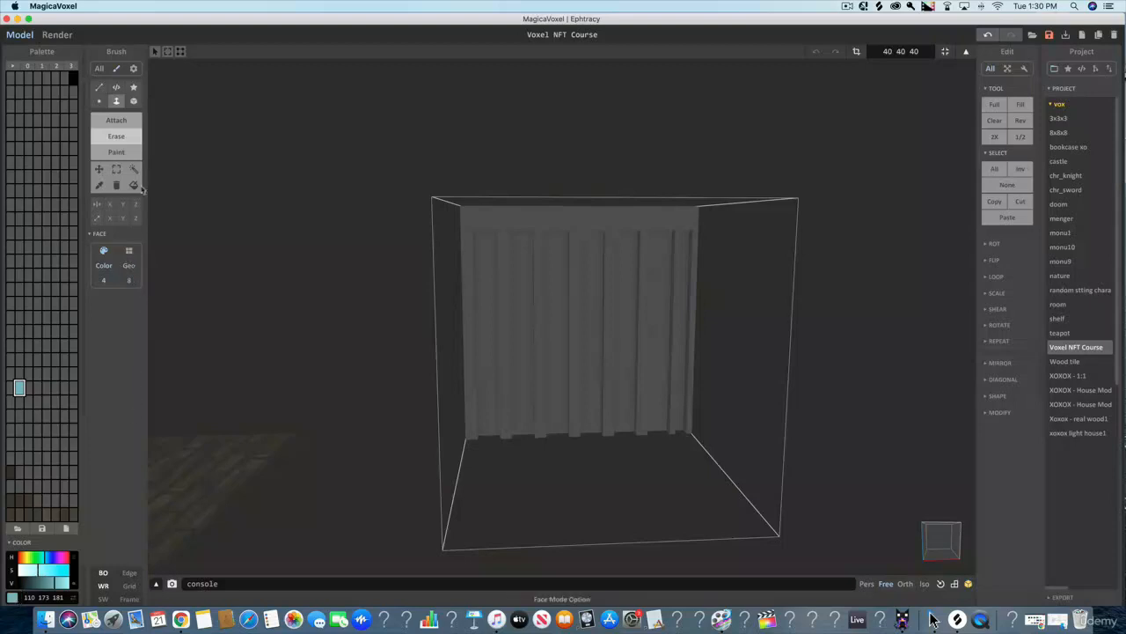
- Attach one teal voxel layer inside each of the seven vertical grooves with the Face brush
click(130, 123)
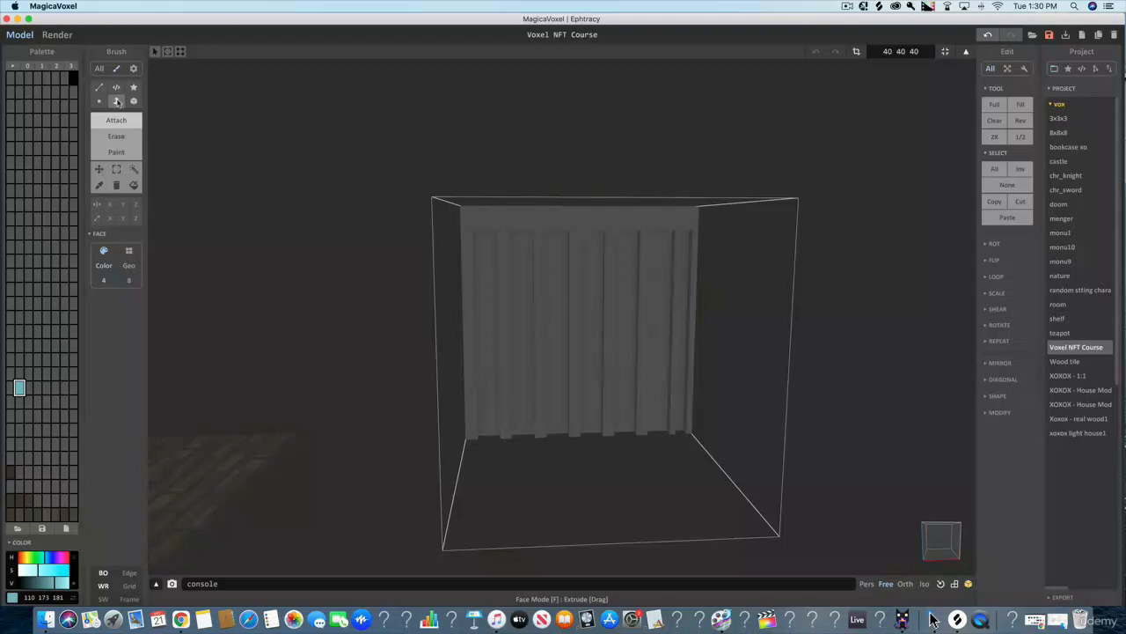
click(483, 257)
click(520, 260)
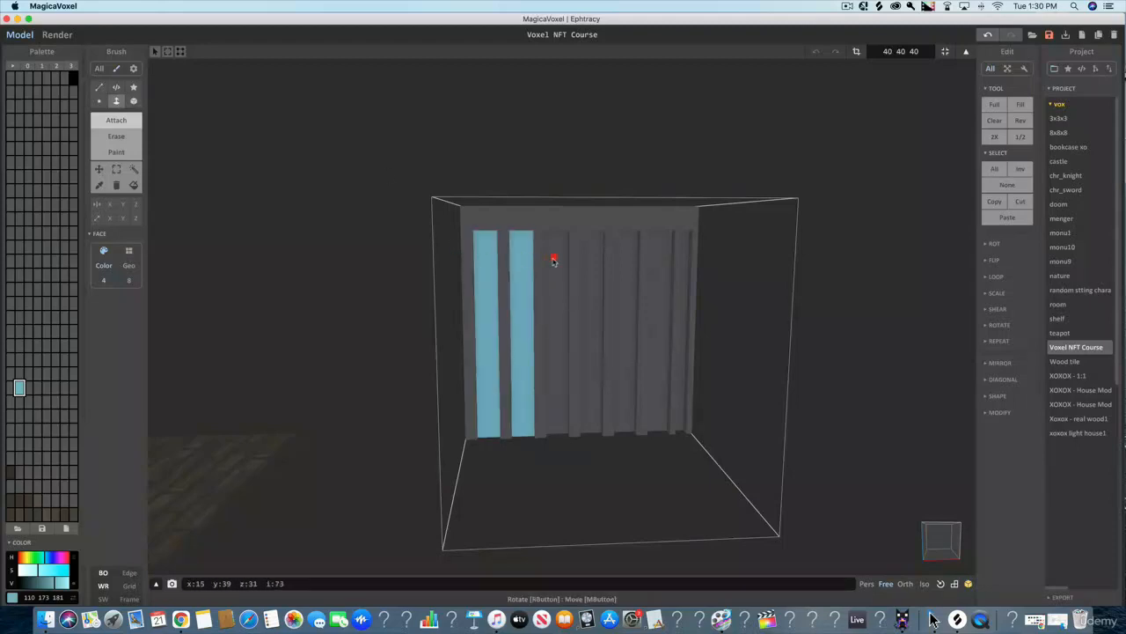
click(555, 260)
click(595, 262)
click(629, 260)
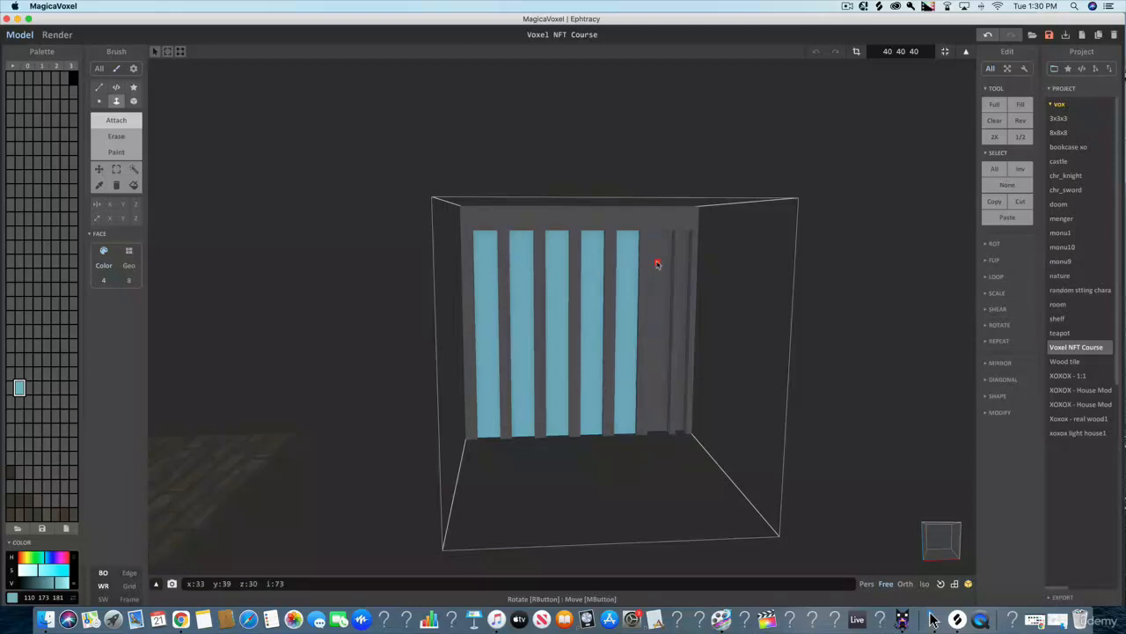
click(662, 264)
click(685, 264)
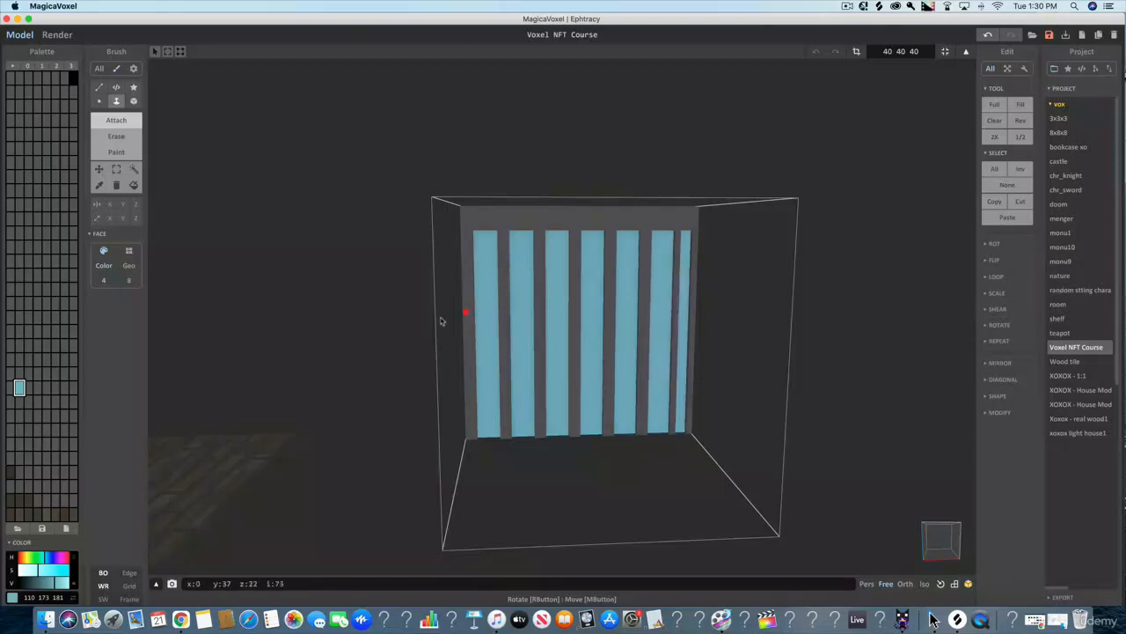
- Render the wall and change the teal colour's material to Emit
scroll(378, 323, up, 1)
scroll(379, 321, up, 3)
scroll(378, 318, down, 2)
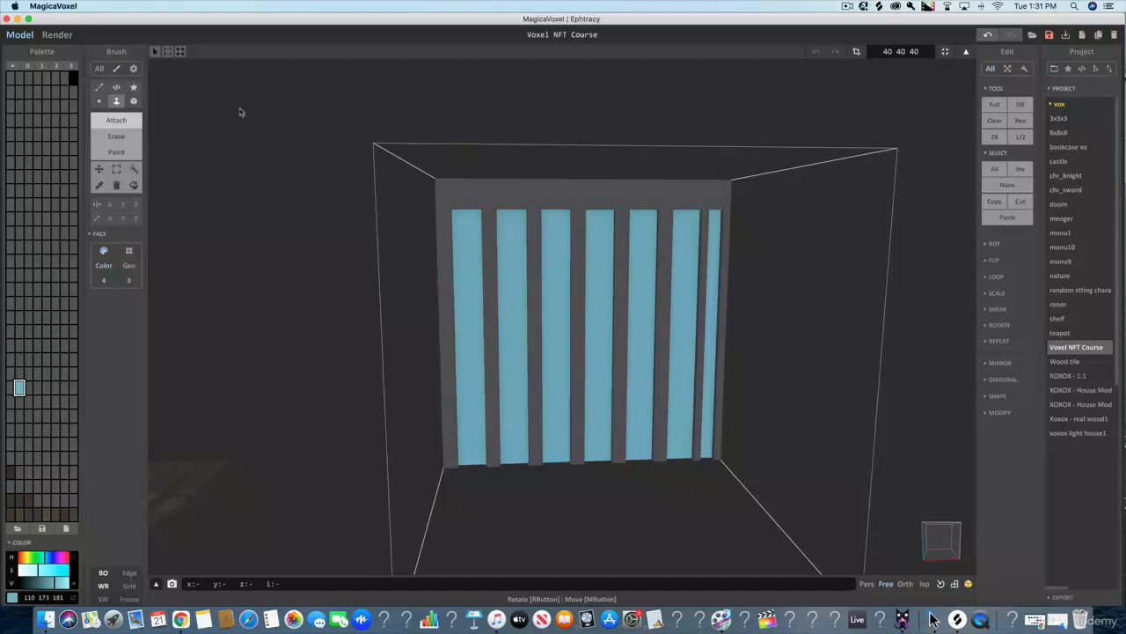
click(57, 35)
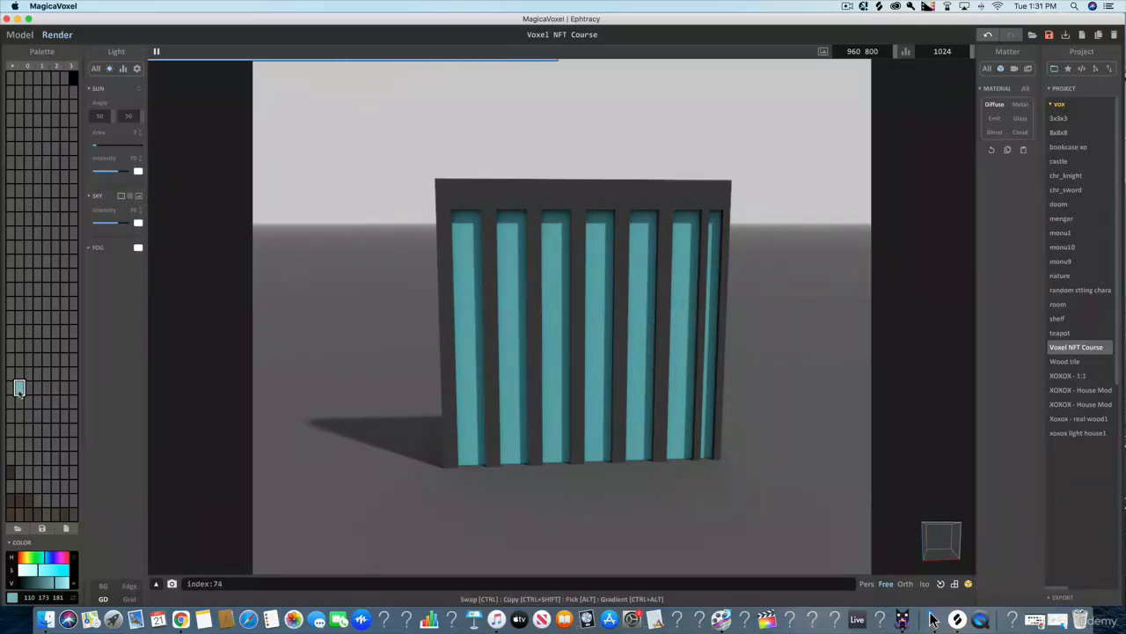
click(11, 387)
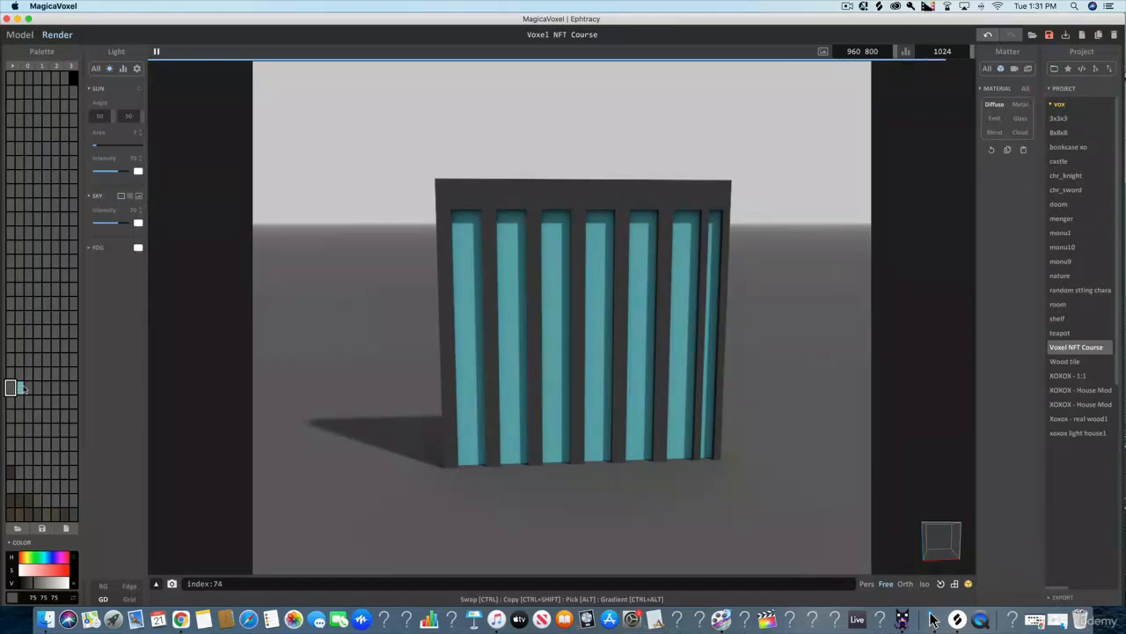
click(20, 387)
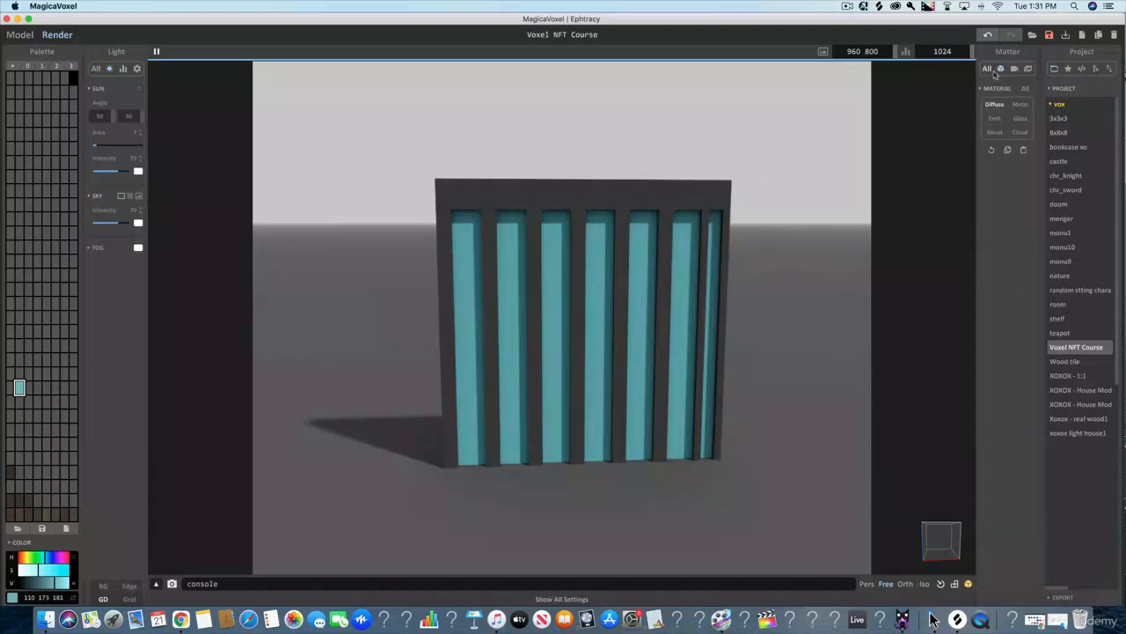
click(995, 119)
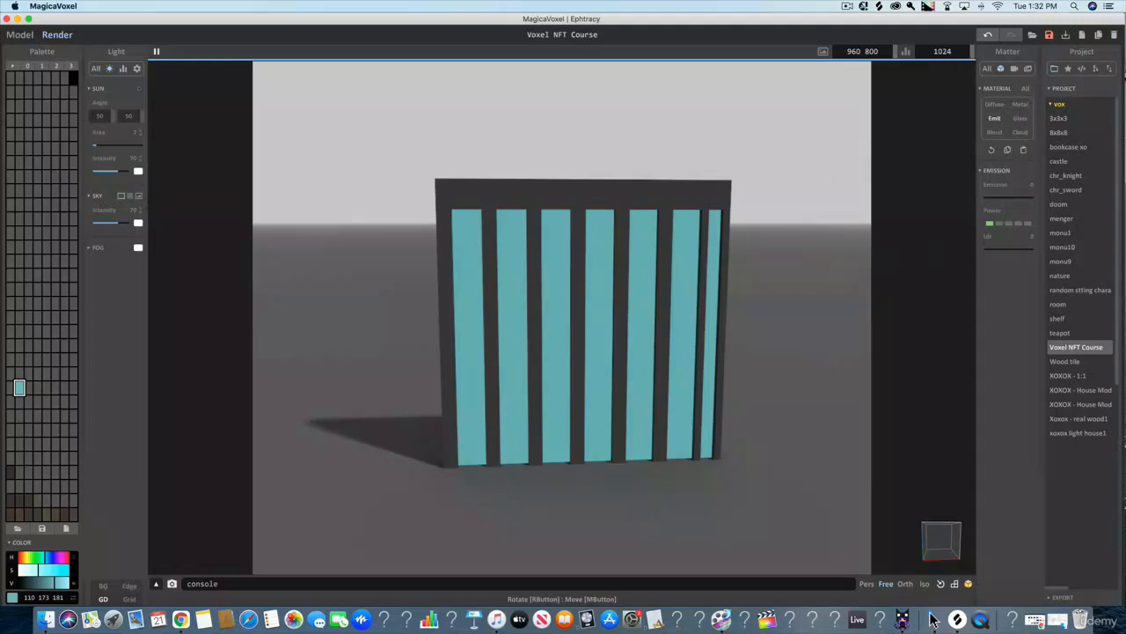
- Set the teal material's emission to about 7, with power at level 3 and LDR at 10
click(998, 224)
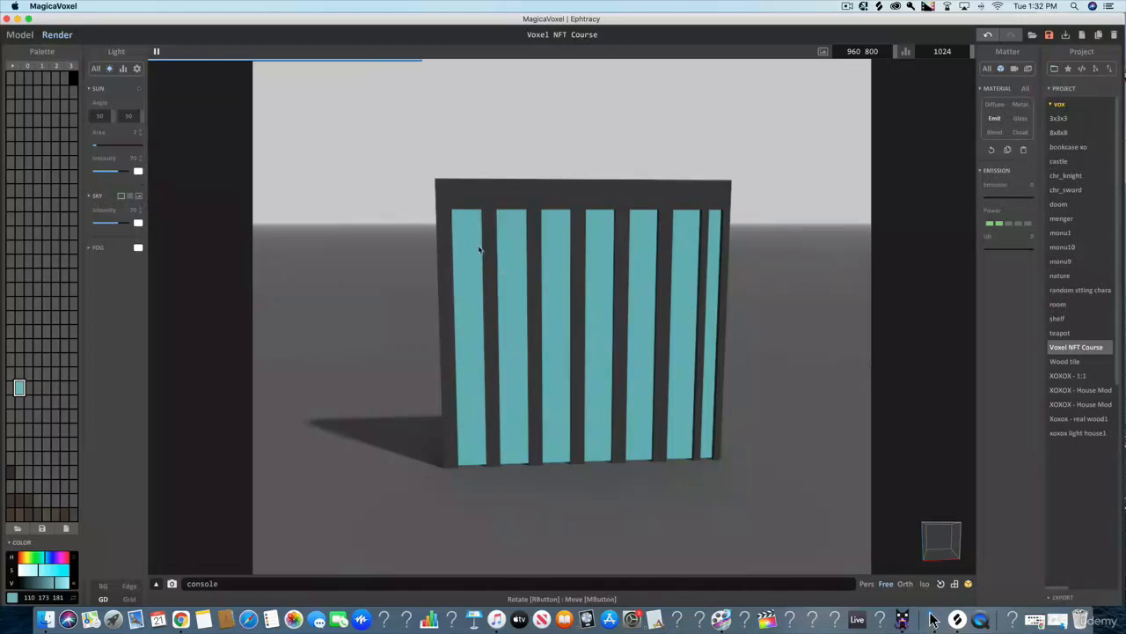
mouse_move(984, 201)
mouse_down()
mouse_move(1039, 199)
mouse_move(988, 203)
mouse_up()
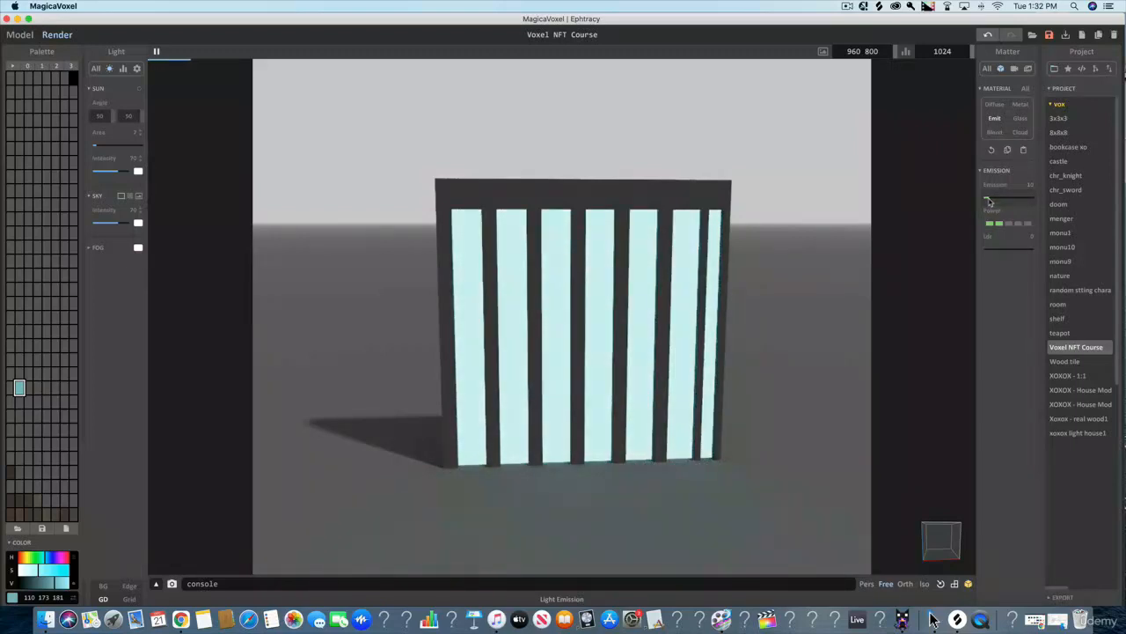
click(1009, 224)
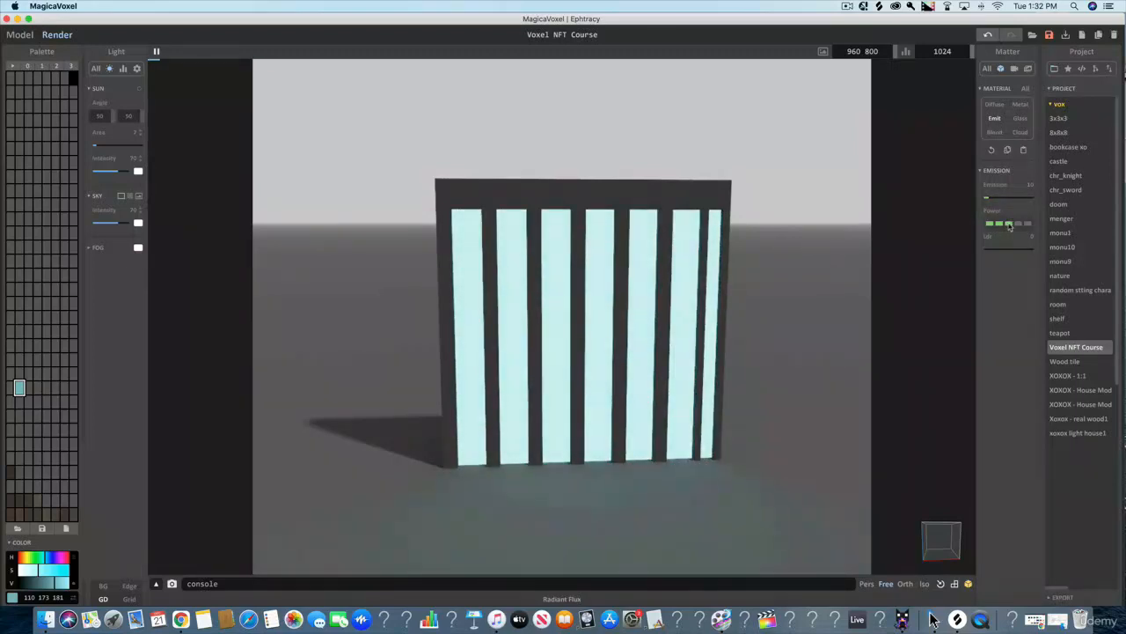
drag(989, 202, 987, 204)
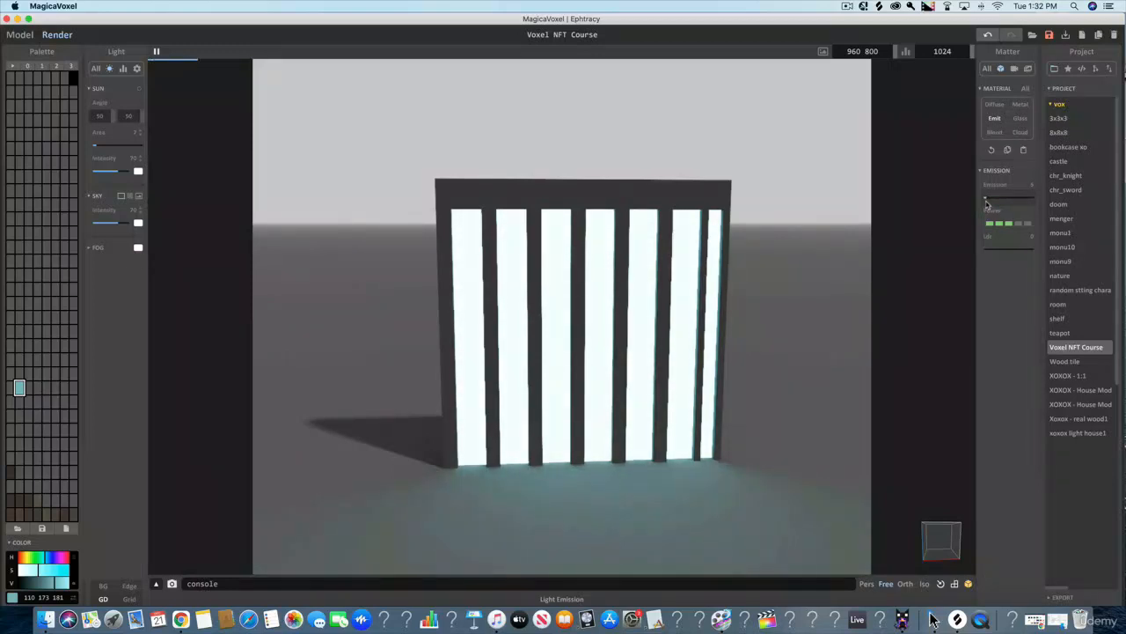
drag(988, 252, 990, 253)
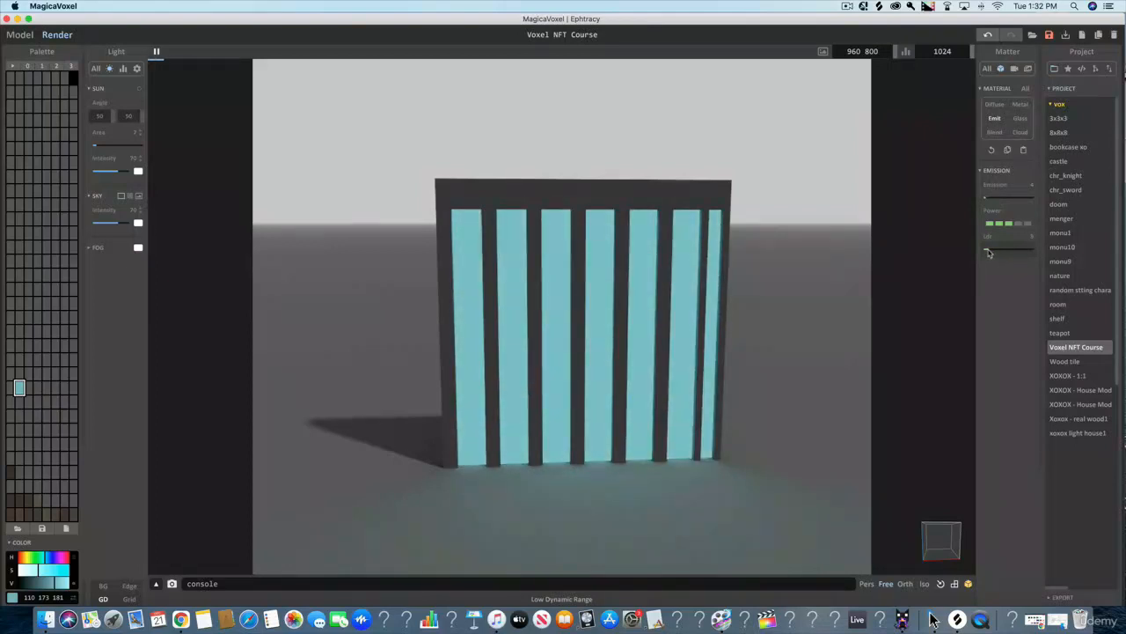
scroll(915, 239, down, 3)
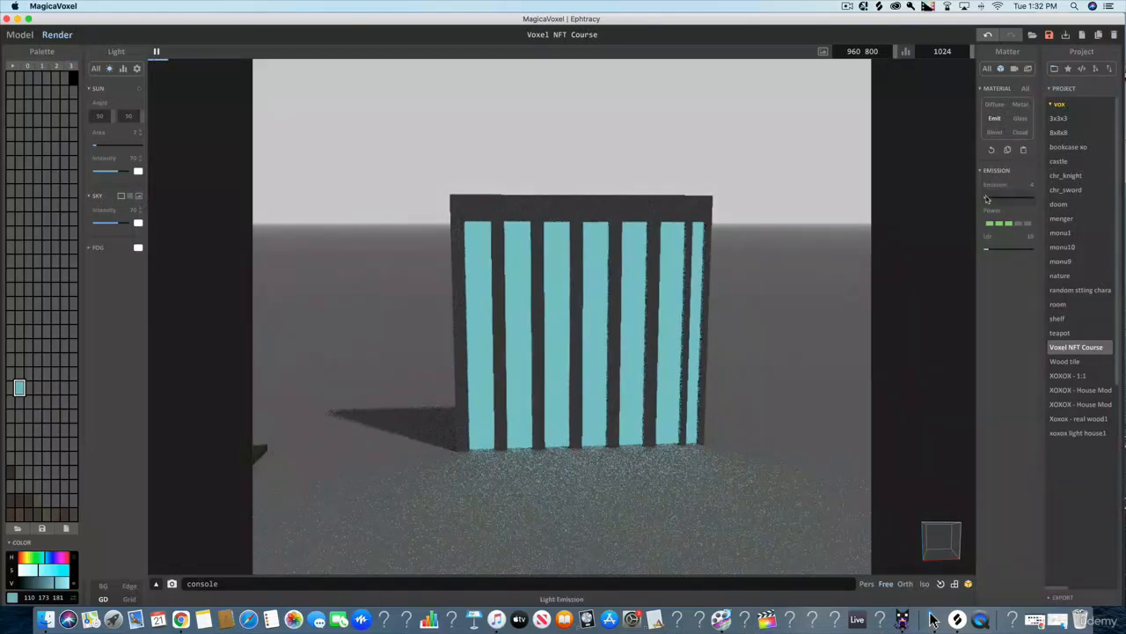
drag(987, 202, 989, 203)
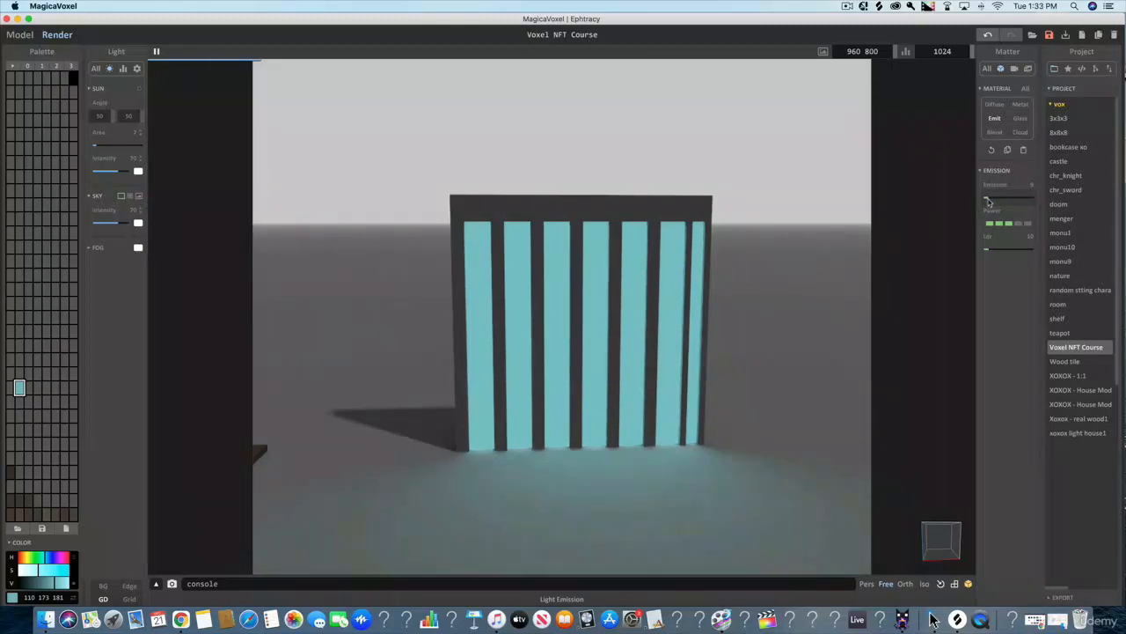
click(987, 199)
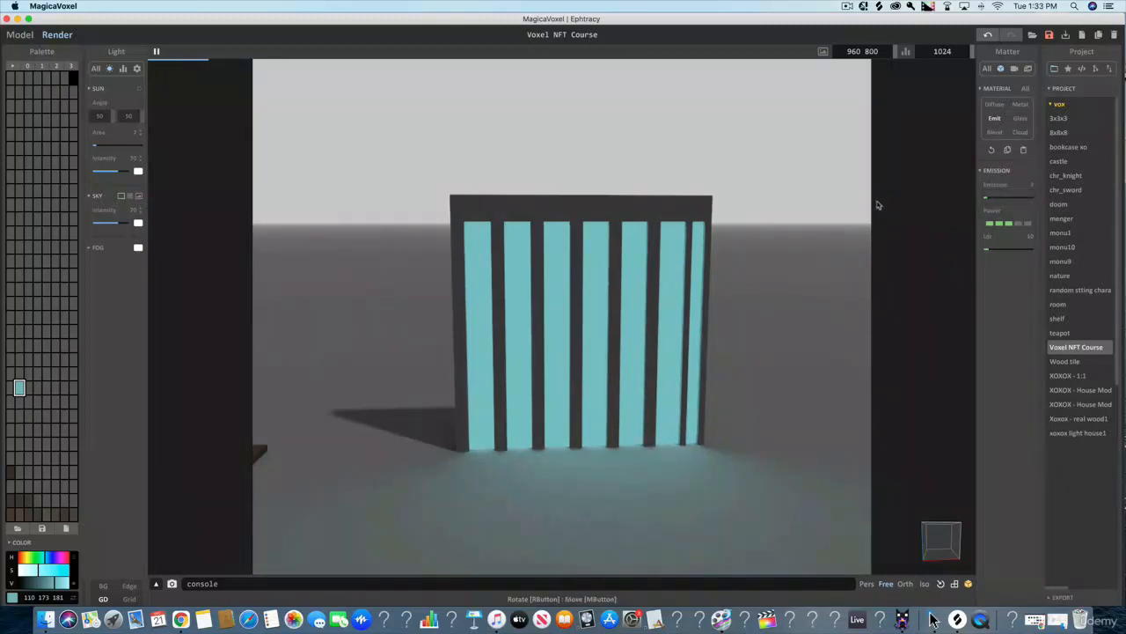
- Return to modelling in world mode and move the wall along the red axis until it lines up with the wood floor
scroll(877, 201, down, 3)
scroll(791, 231, up, 4)
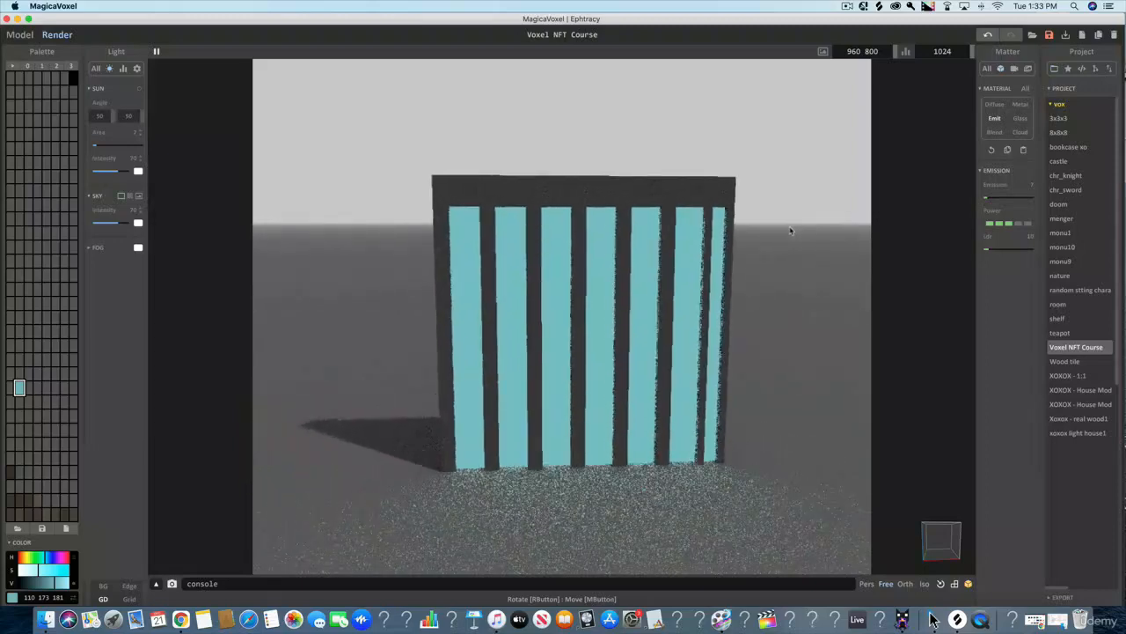
scroll(790, 231, down, 3)
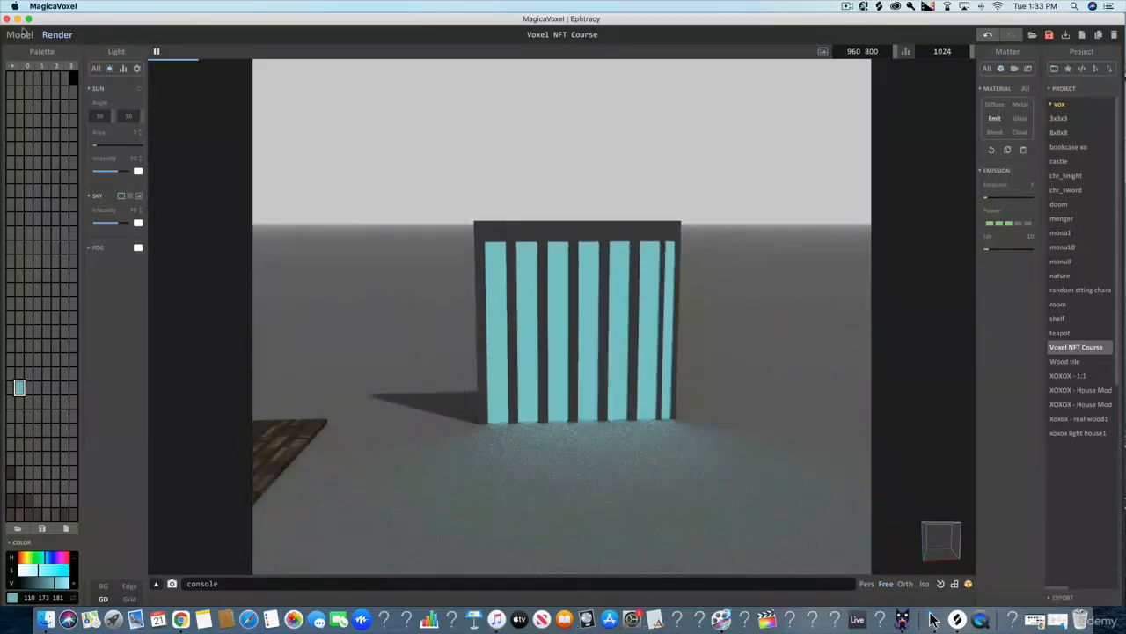
click(19, 34)
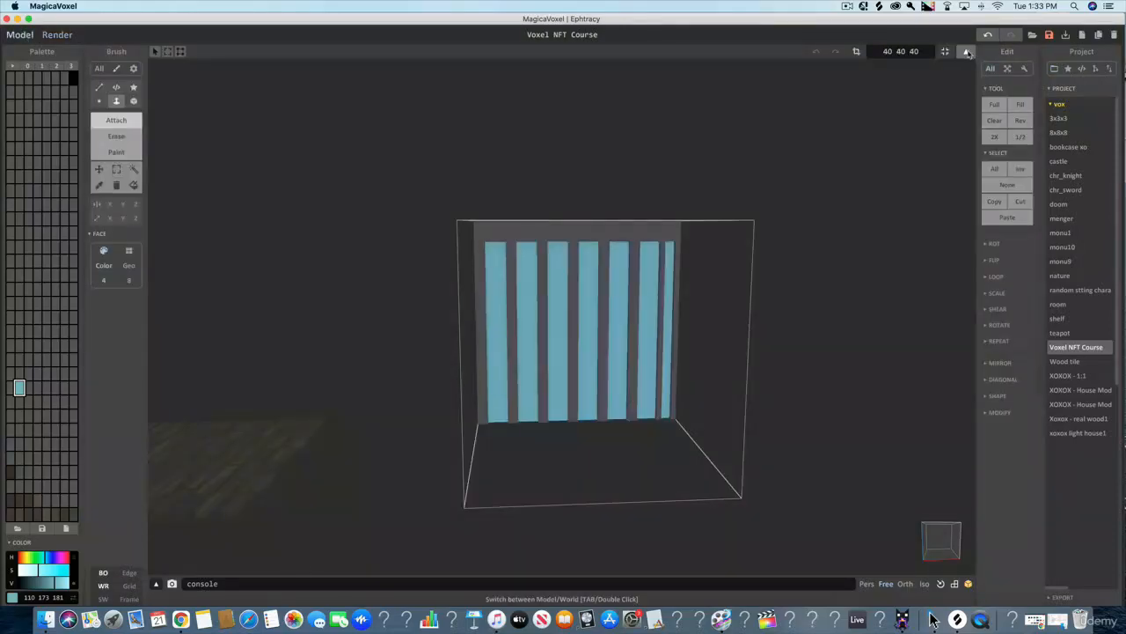
click(967, 53)
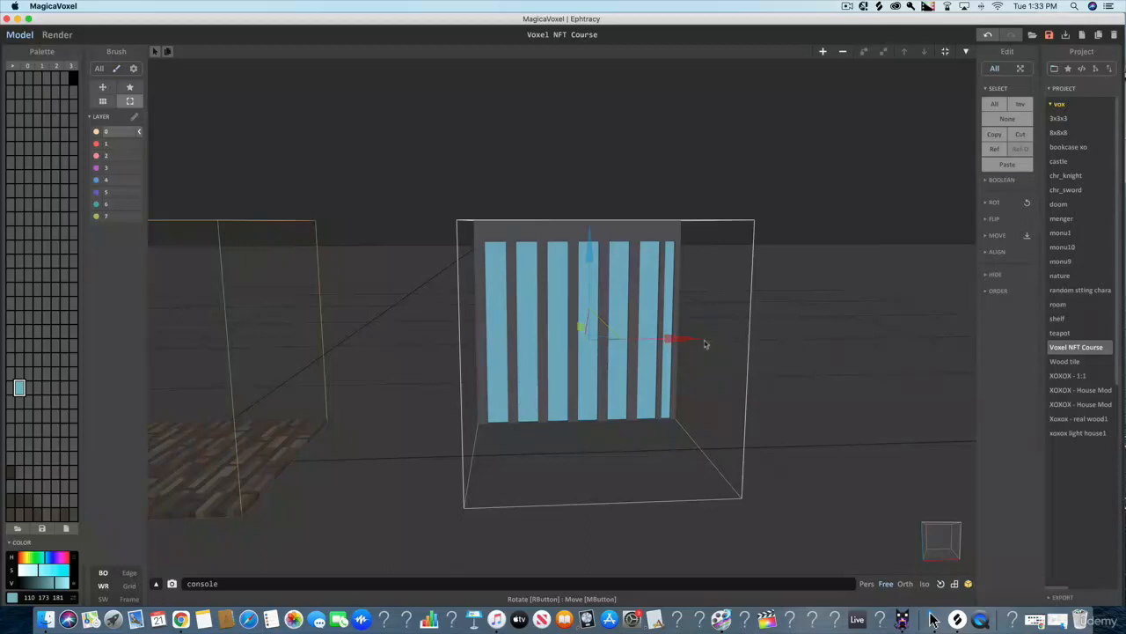
drag(694, 343, 271, 331)
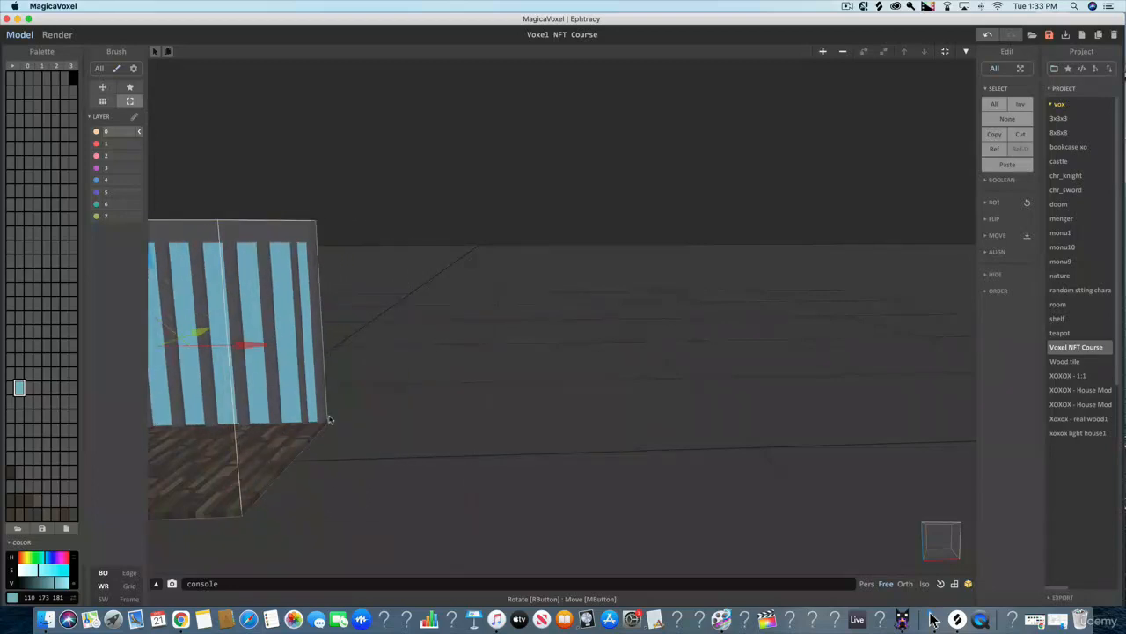
- Examine how the striped wall lines up with the back edge of the wood floor
key(super+z)
key(super+z)
key(super+z)
key(super+z)
key(super+z)
key(super+z)
key(super+z)
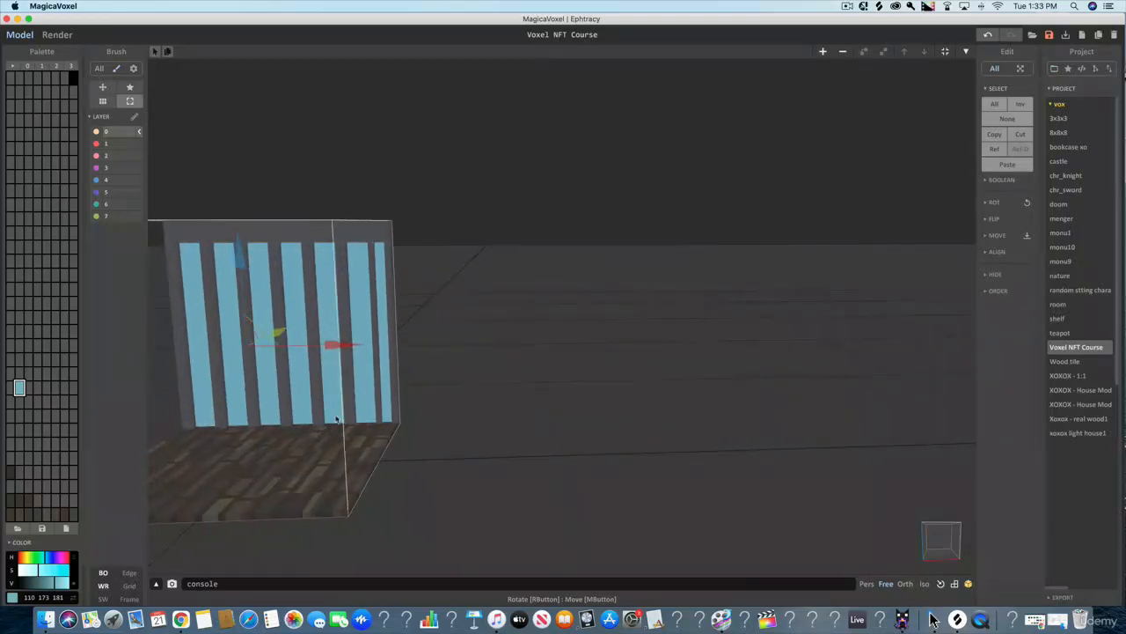
key(super+z)
key(super+z)
key(super+z)
key(super+z)
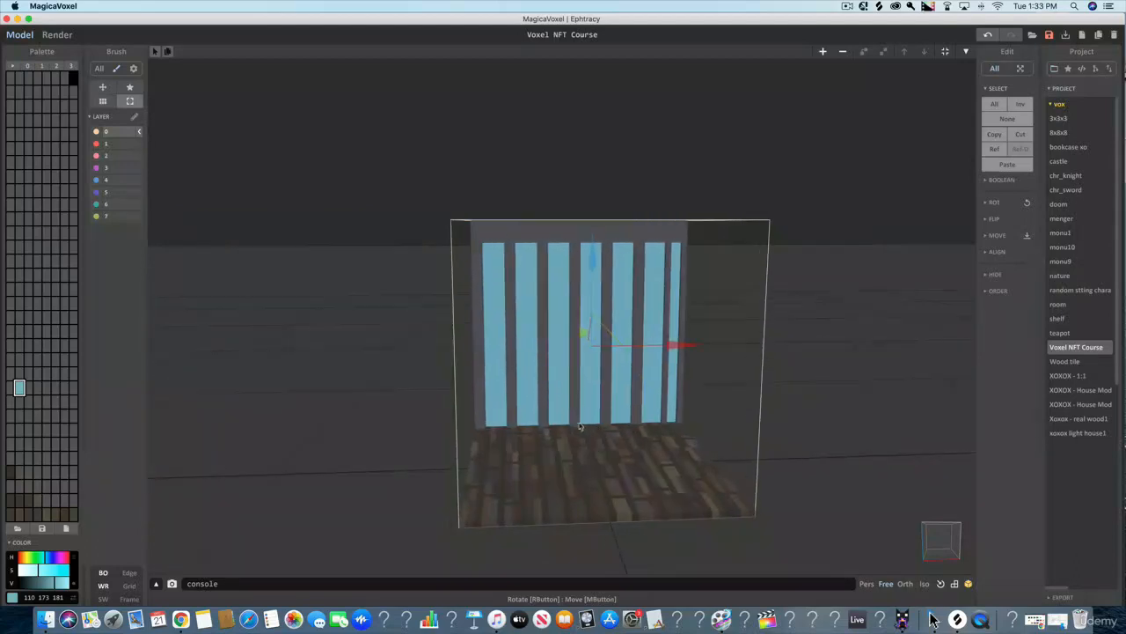
key(super+shift+z)
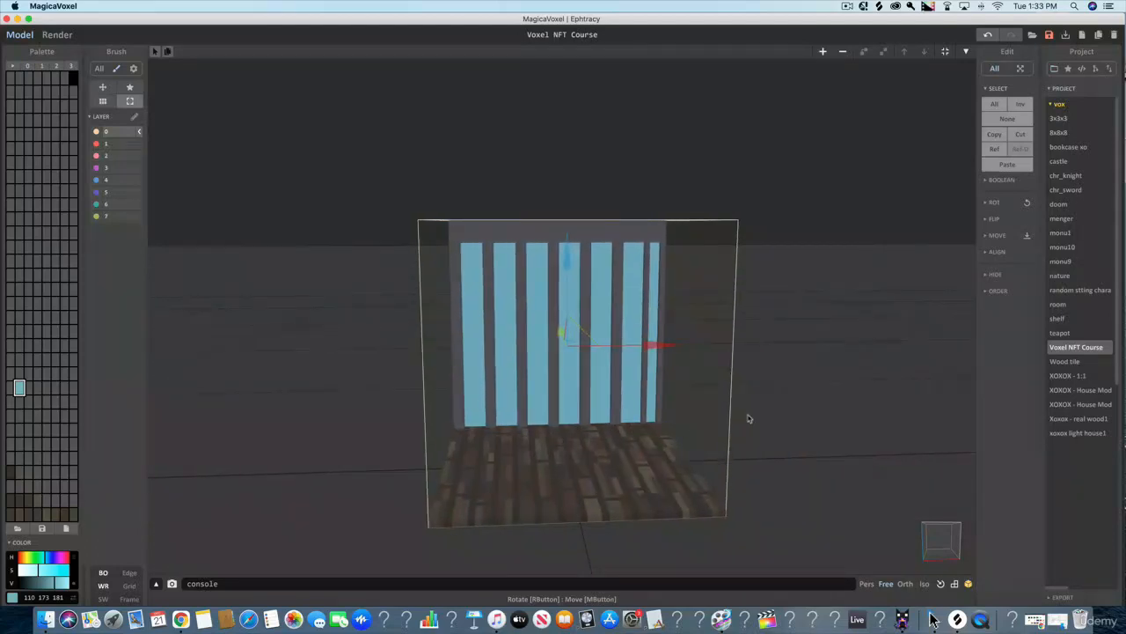
mouse_move(759, 423)
right_down()
mouse_move(769, 430)
mouse_move(757, 430)
right_up()
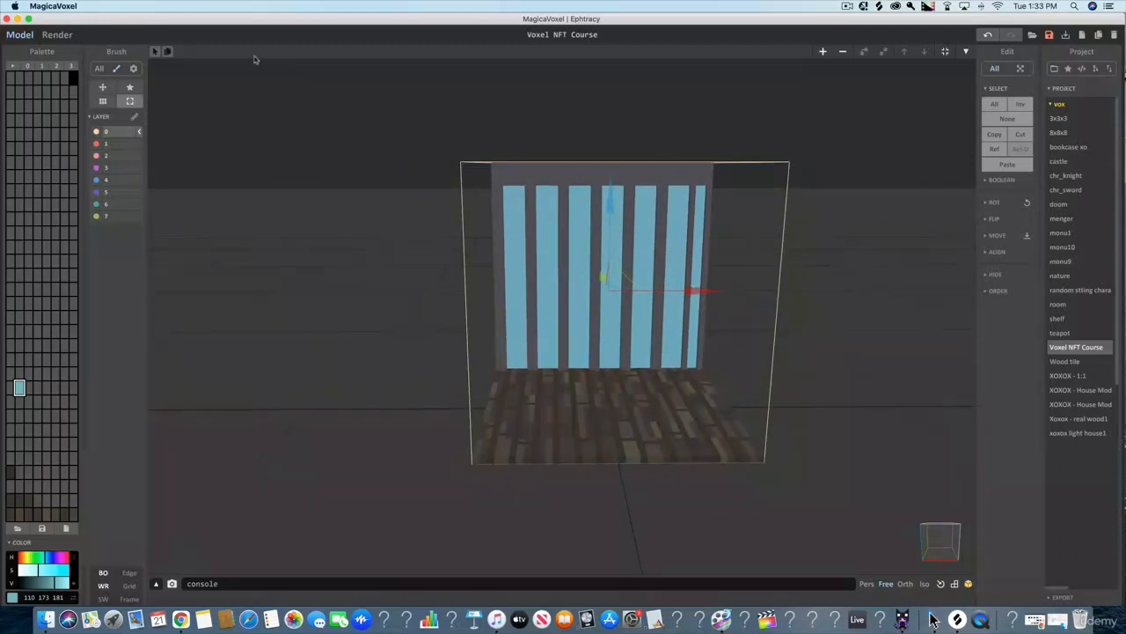
- Render the aligned wall and wood floor, and set the teal material's emission to about 14 and LDR to about 8
click(58, 34)
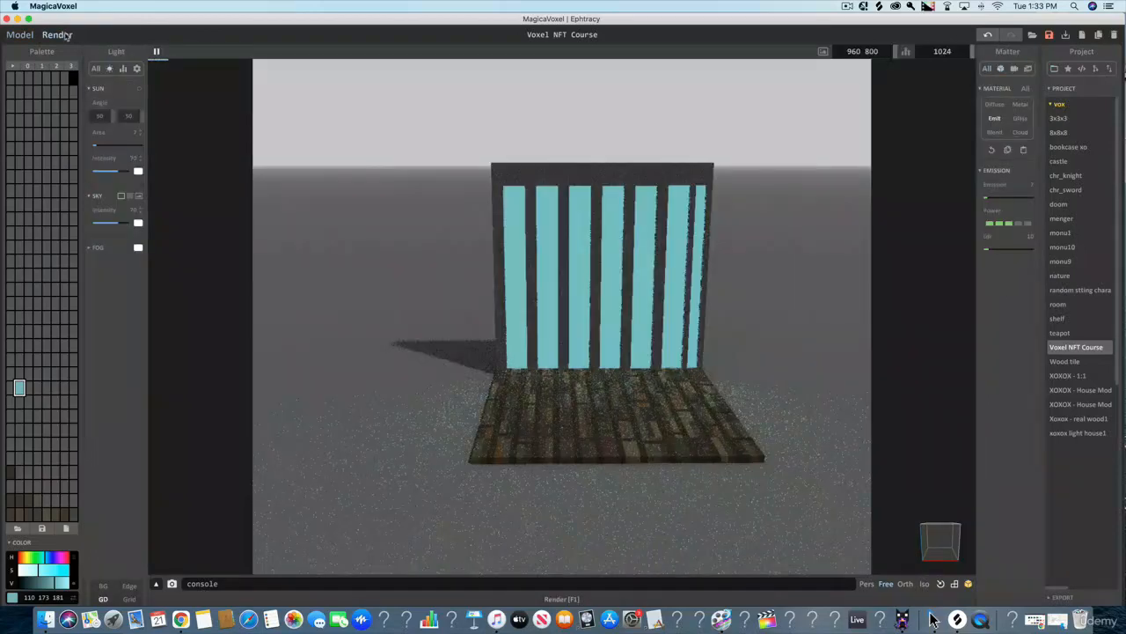
scroll(386, 331, up, 2)
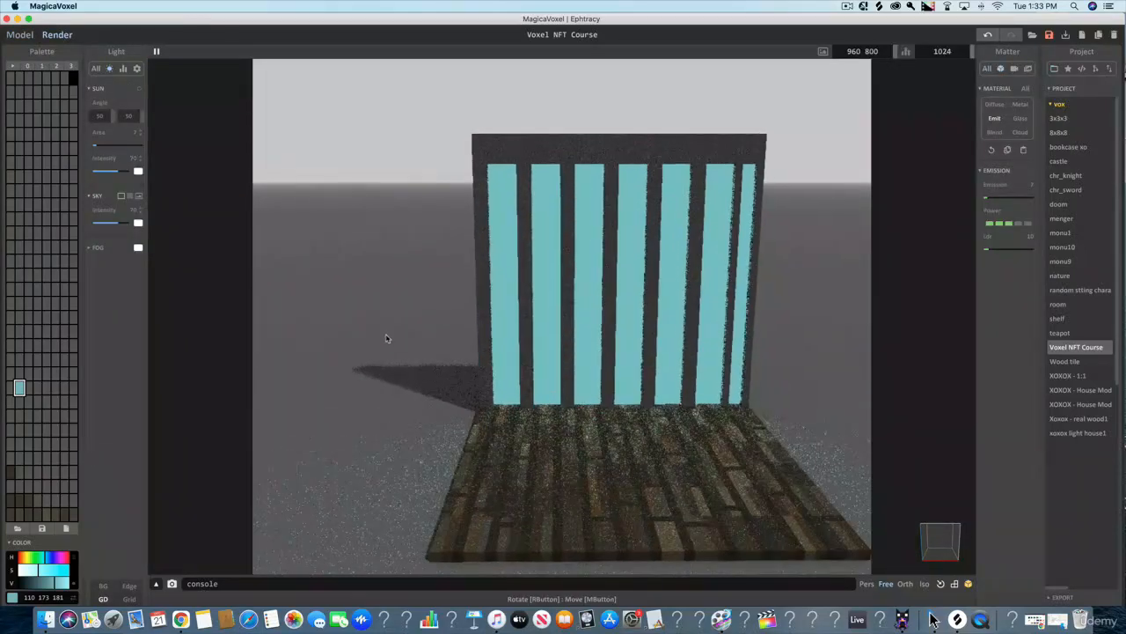
scroll(398, 337, down, 2)
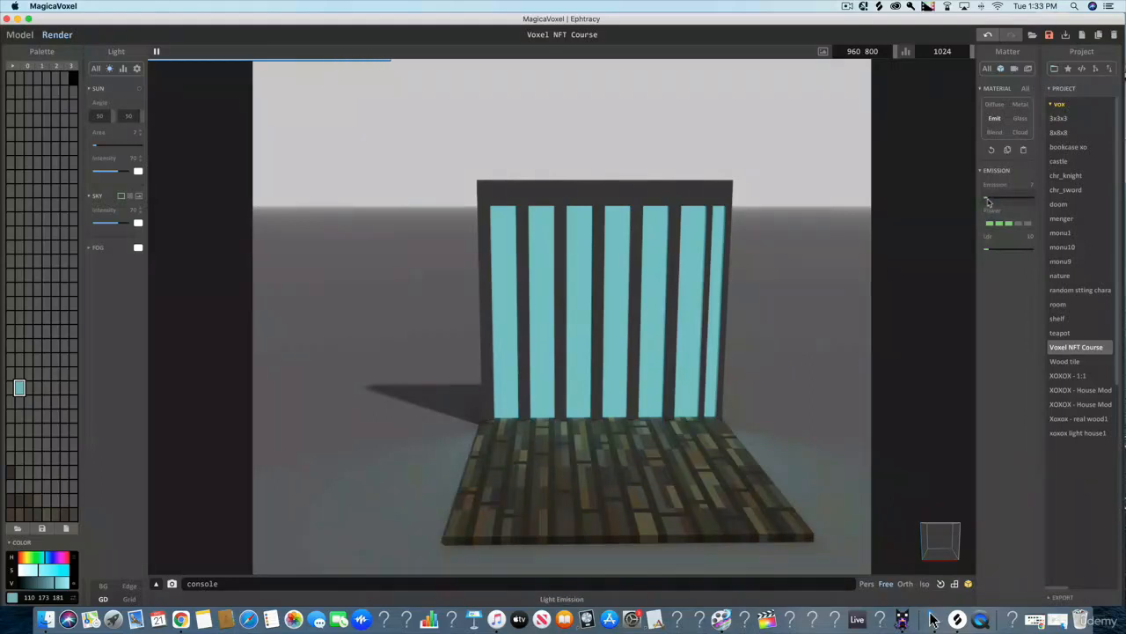
drag(987, 201, 989, 201)
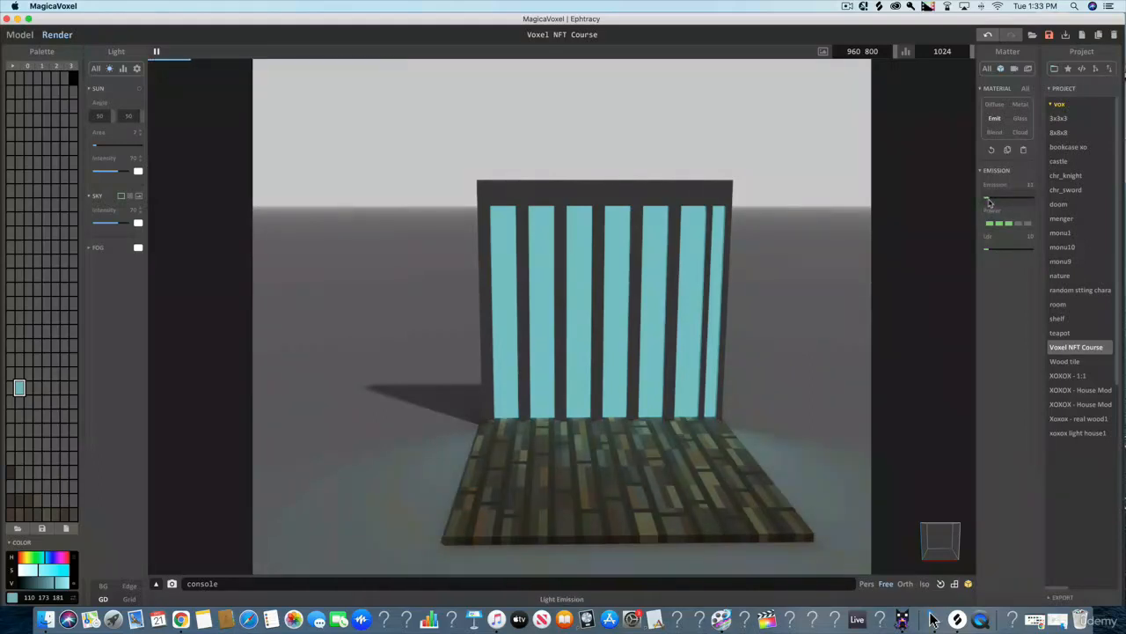
click(989, 202)
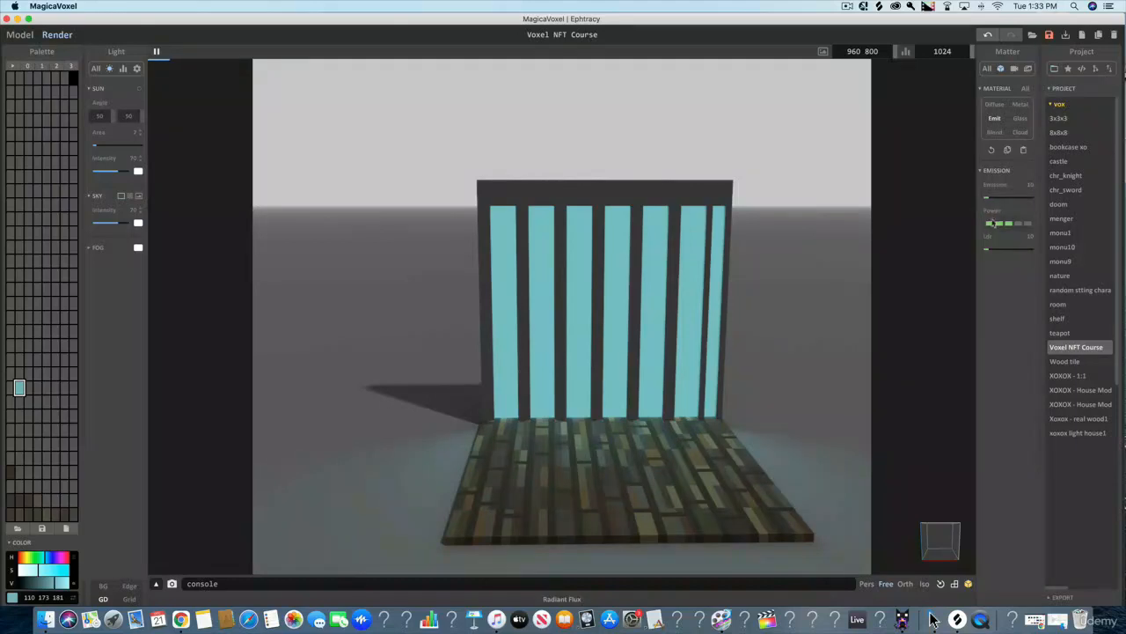
click(990, 253)
drag(990, 254, 991, 253)
click(989, 254)
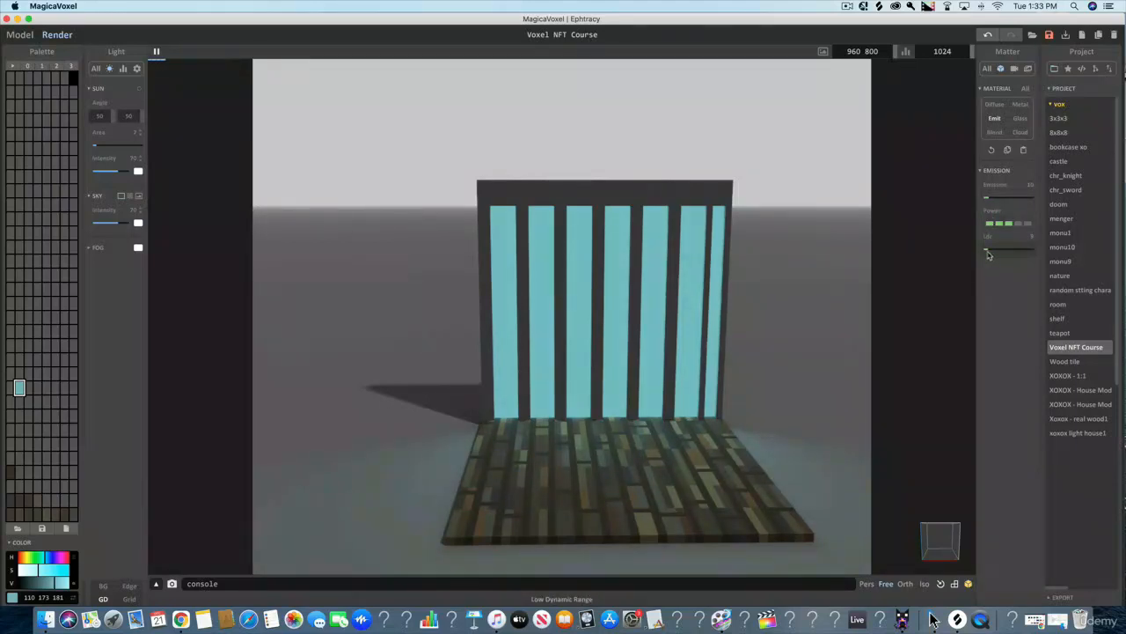
click(988, 202)
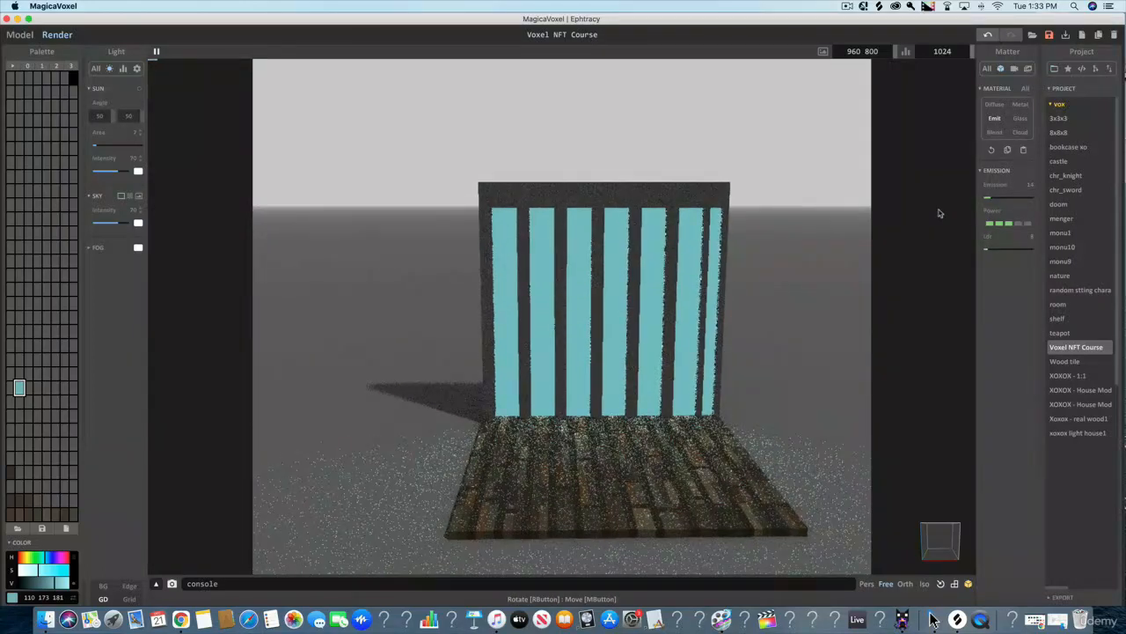
scroll(939, 213, up, 1)
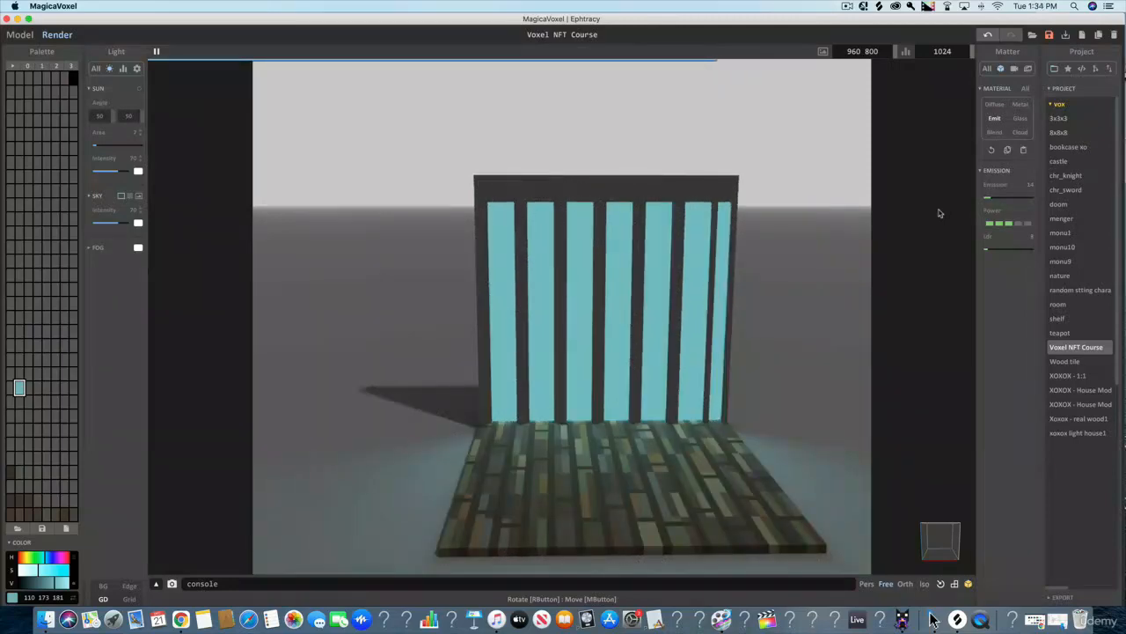